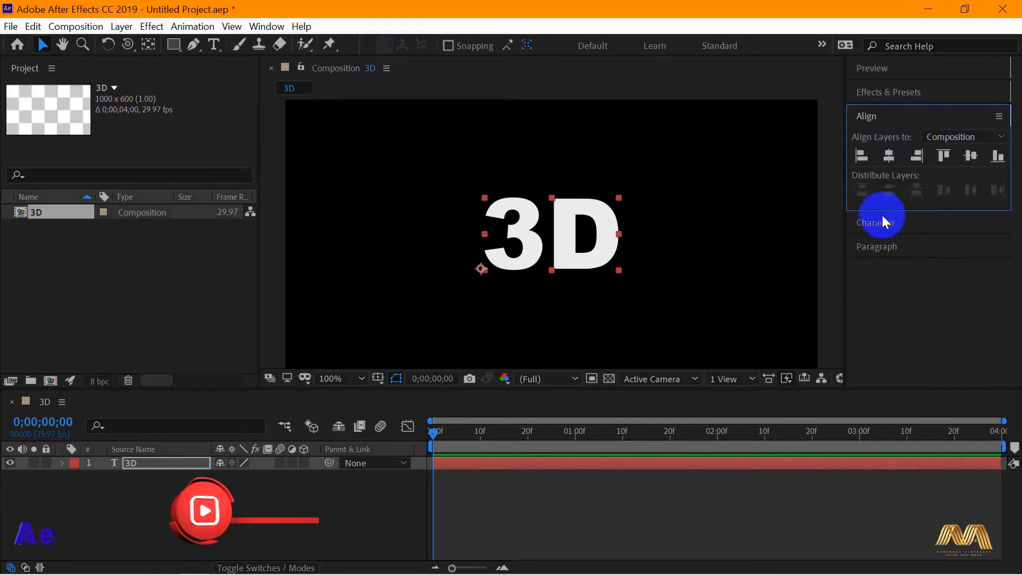
# Step: Centre the 3D text layer's anchor point on the lettering and turn the layer into a 3D layer
pyautogui.moveTo(498, 258); pyautogui.dragTo(554, 233)
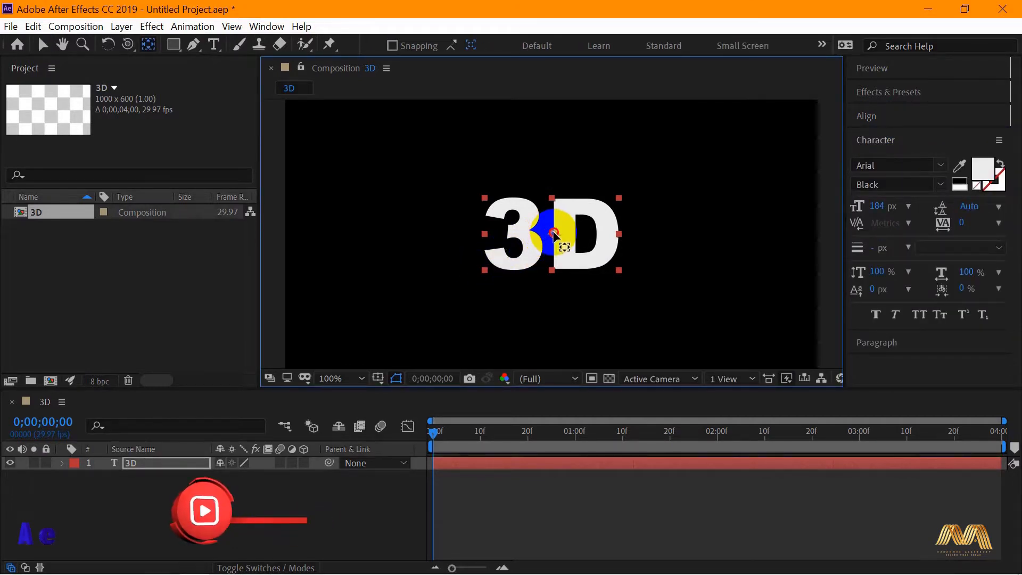
pyautogui.press('v')
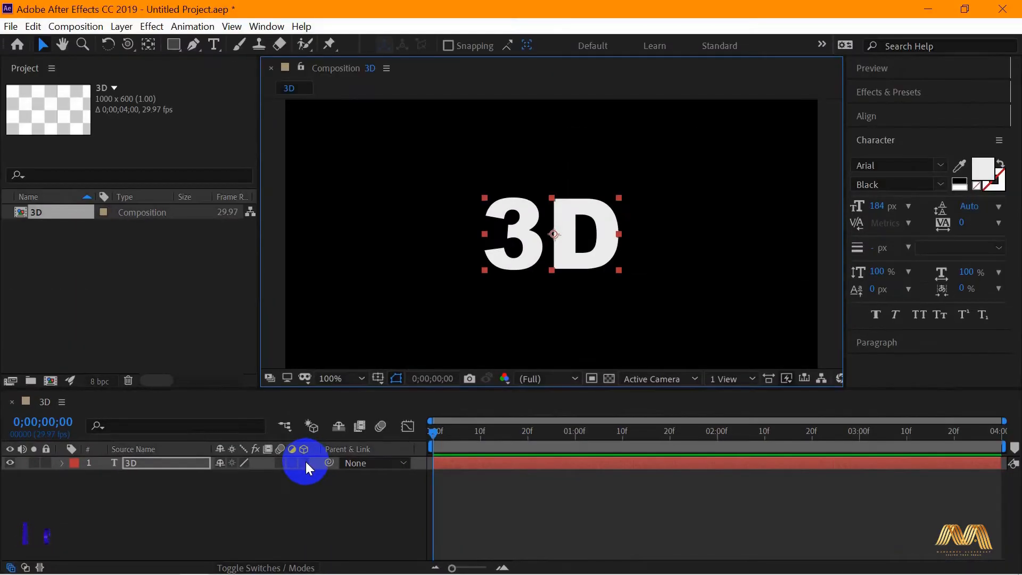
pyautogui.click(314, 456)
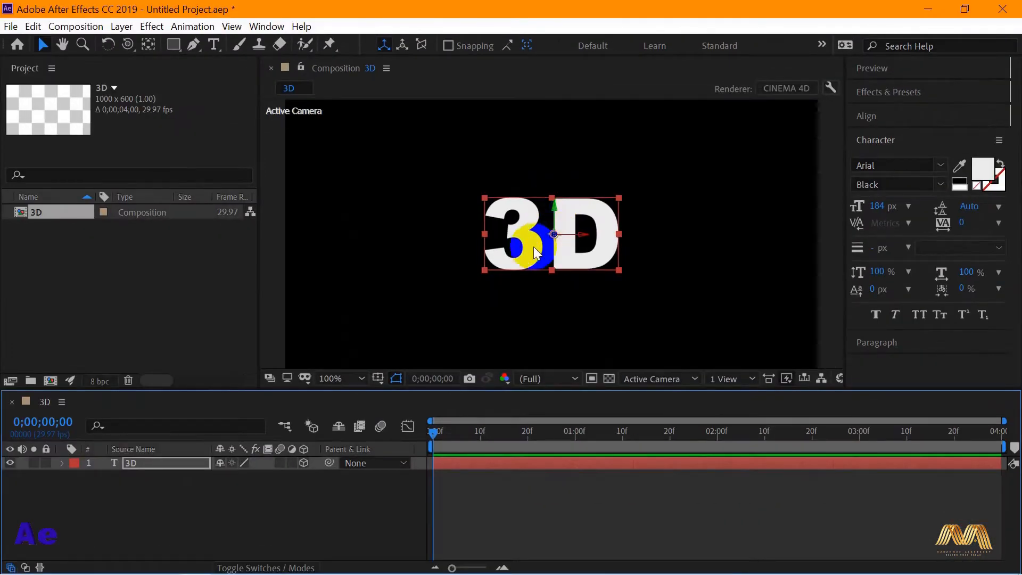
# Step: Try rotating the flat 3D text in space and return it to facing front
pyautogui.press('w')
pyautogui.moveTo(375, 324); pyautogui.dragTo(411, 327)
pyautogui.moveTo(554, 261); pyautogui.dragTo(520, 258)
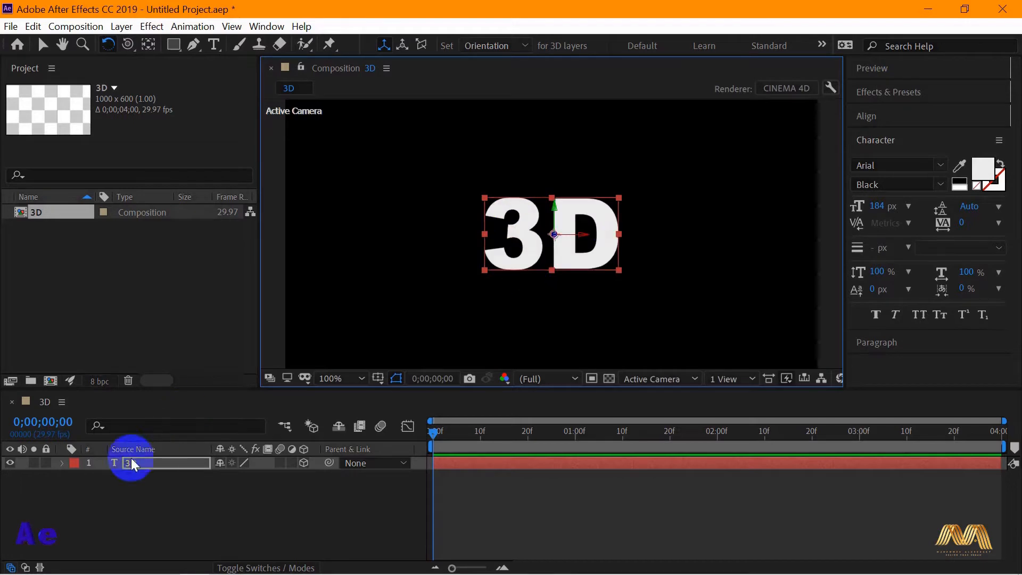
# Step: Expand the text layer's properties and choose CINEMA 4D as the renderer in the composition settings
pyautogui.click(63, 464)
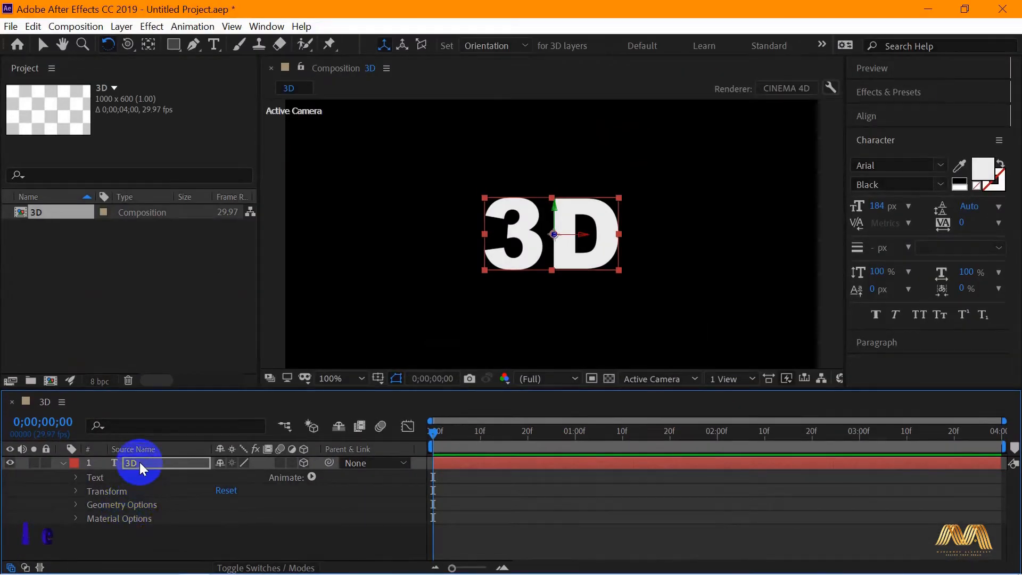
pyautogui.click(140, 461)
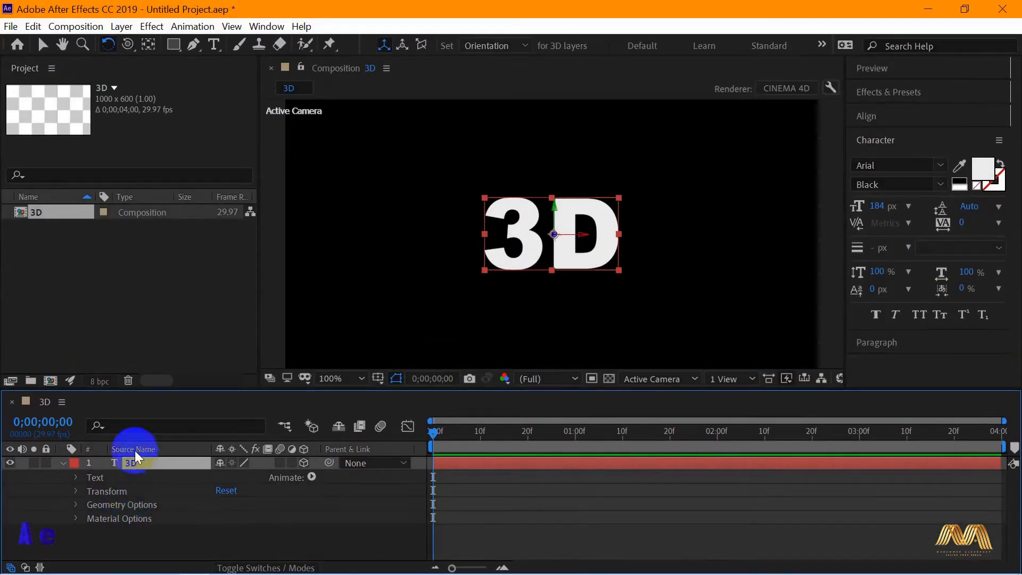
pyautogui.rightClick(35, 399)
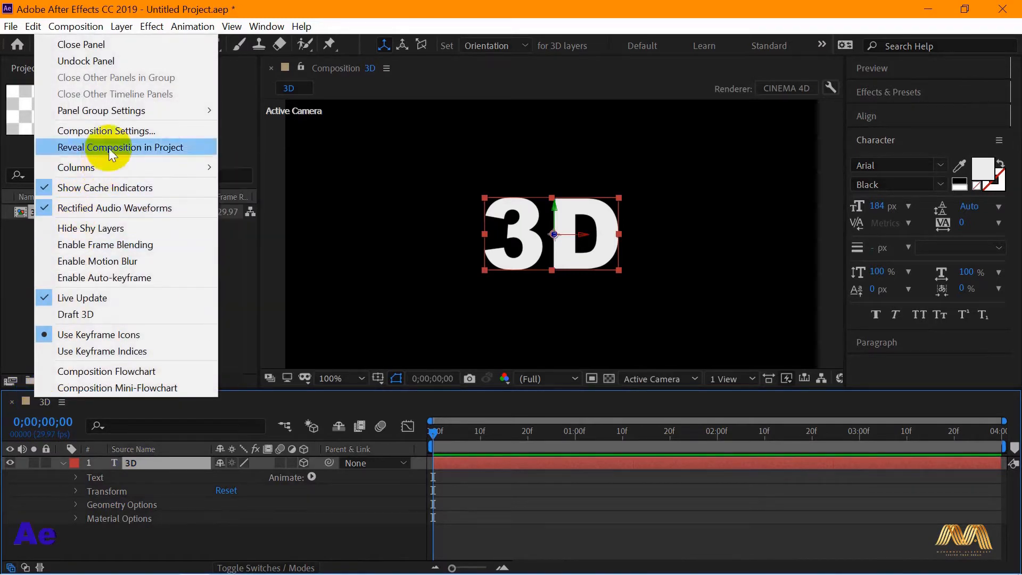
pyautogui.click(123, 130)
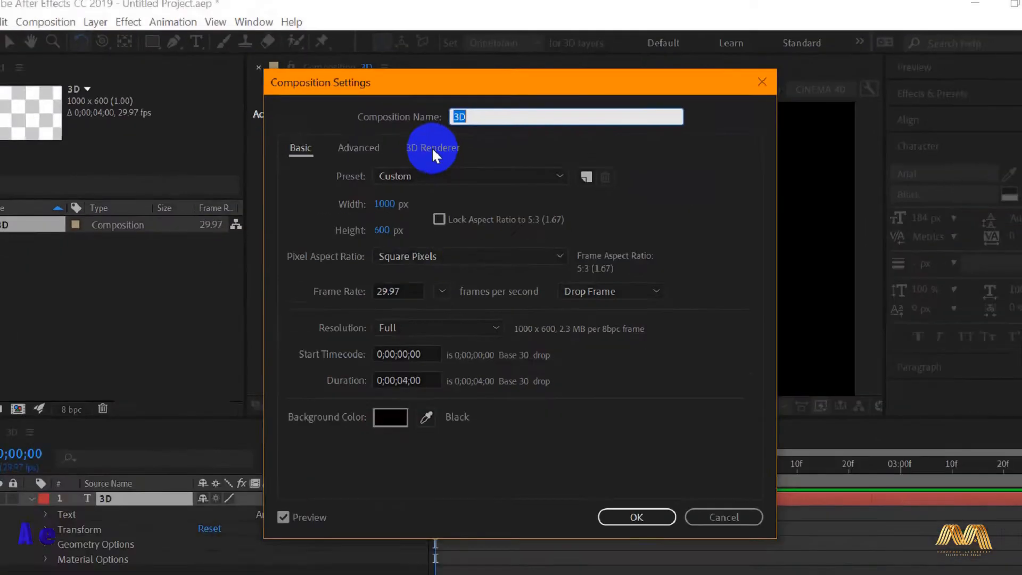
pyautogui.click(432, 147)
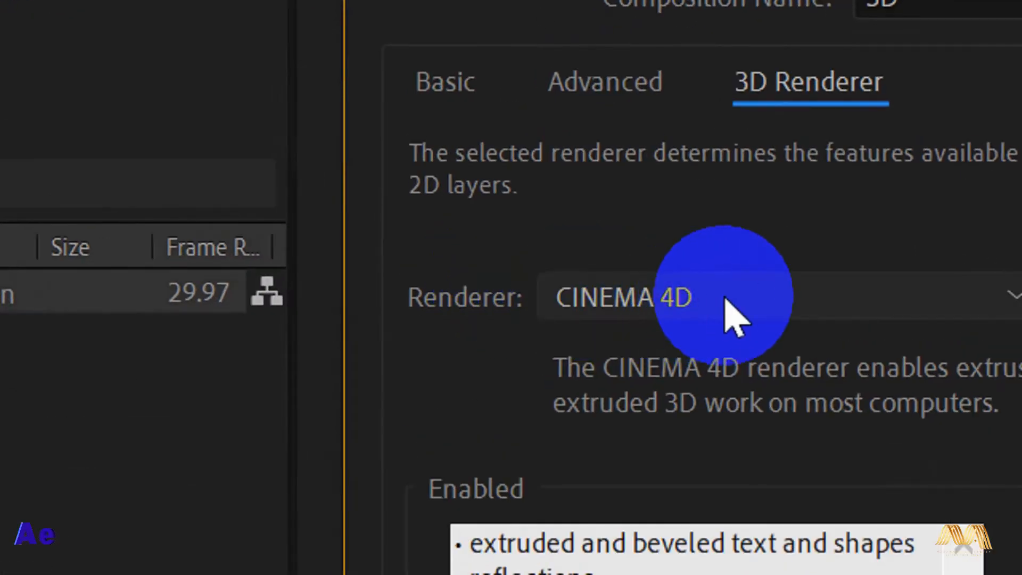
pyautogui.click(801, 304)
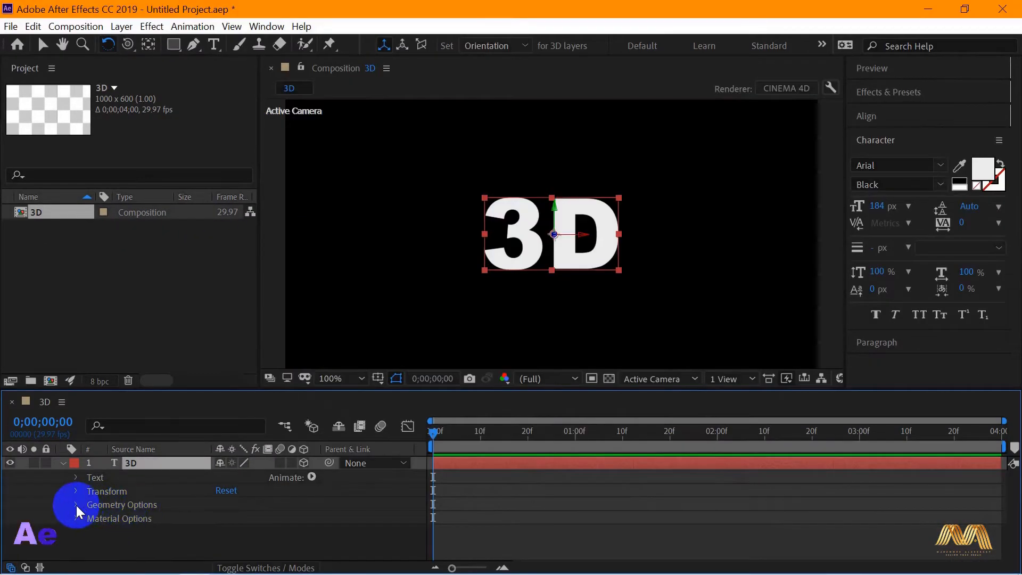
# Step: Set the text layer's Extrusion Depth to 155 in its geometry options
pyautogui.click(77, 505)
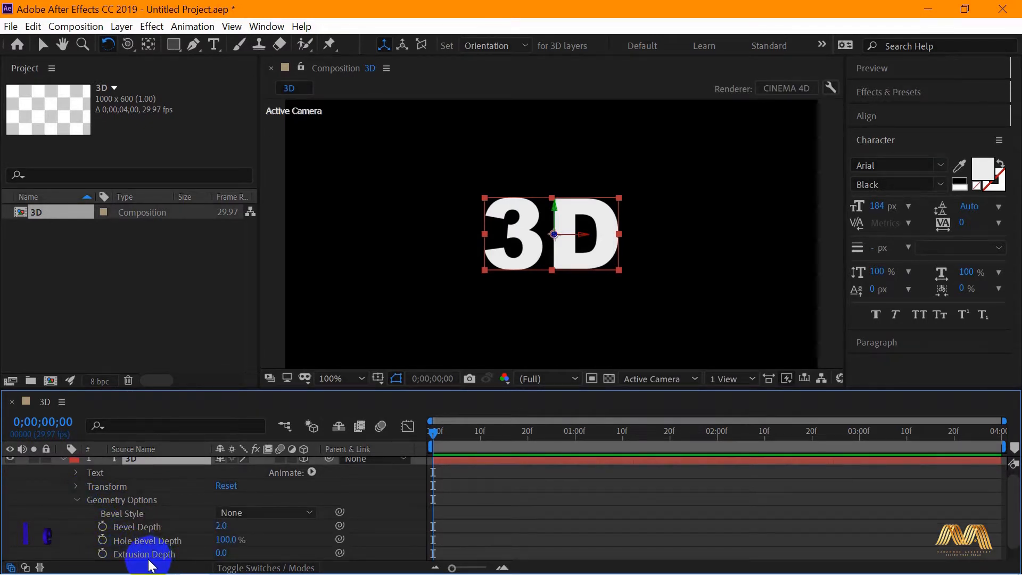
pyautogui.moveTo(221, 556); pyautogui.dragTo(343, 554)
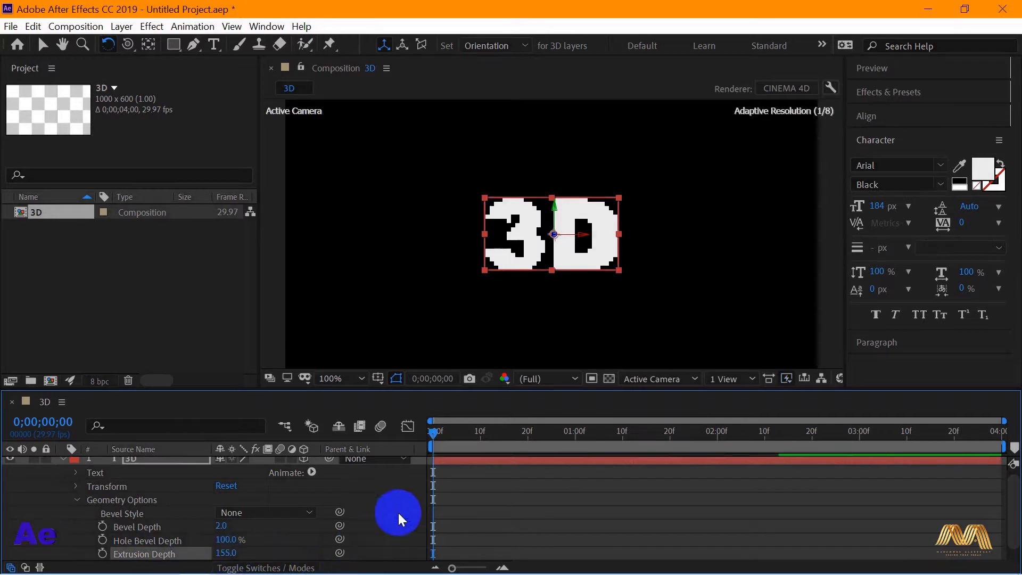
# Step: Try rotating the extruded text to view its depth, then undo the rotation
pyautogui.moveTo(508, 250); pyautogui.dragTo(529, 257)
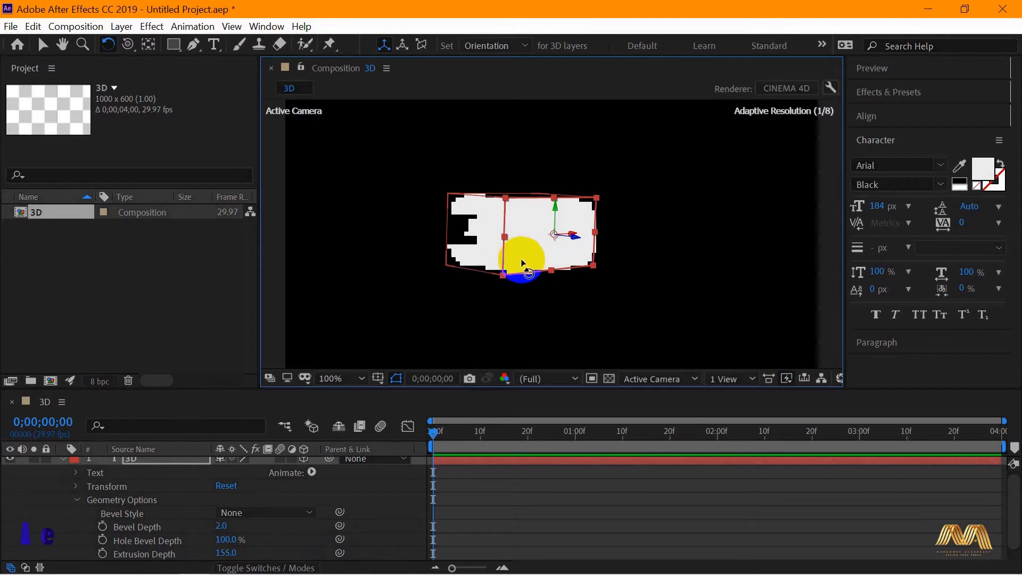
pyautogui.moveTo(521, 265); pyautogui.dragTo(534, 247)
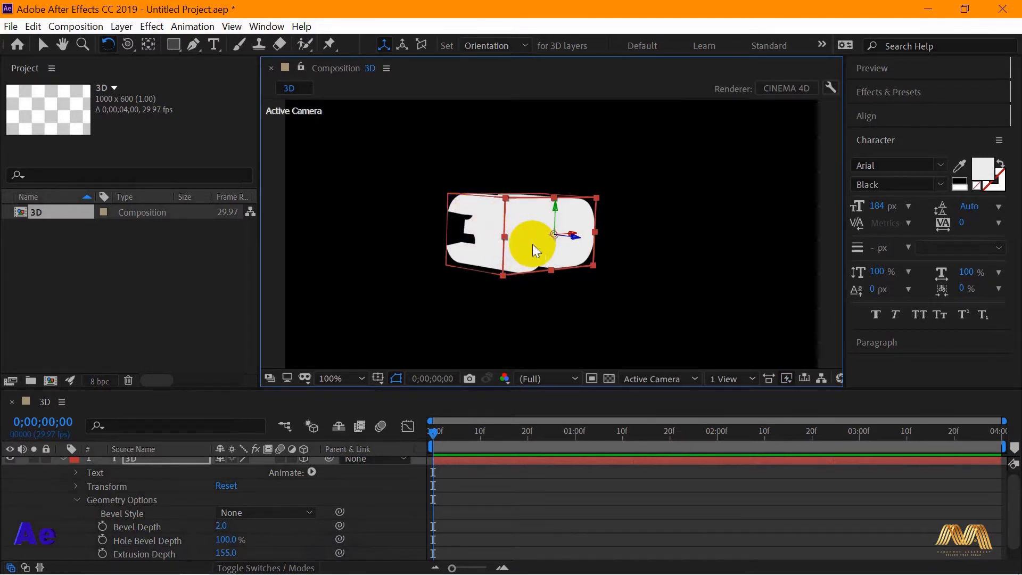
pyautogui.hotkey('ctrl', 'z')
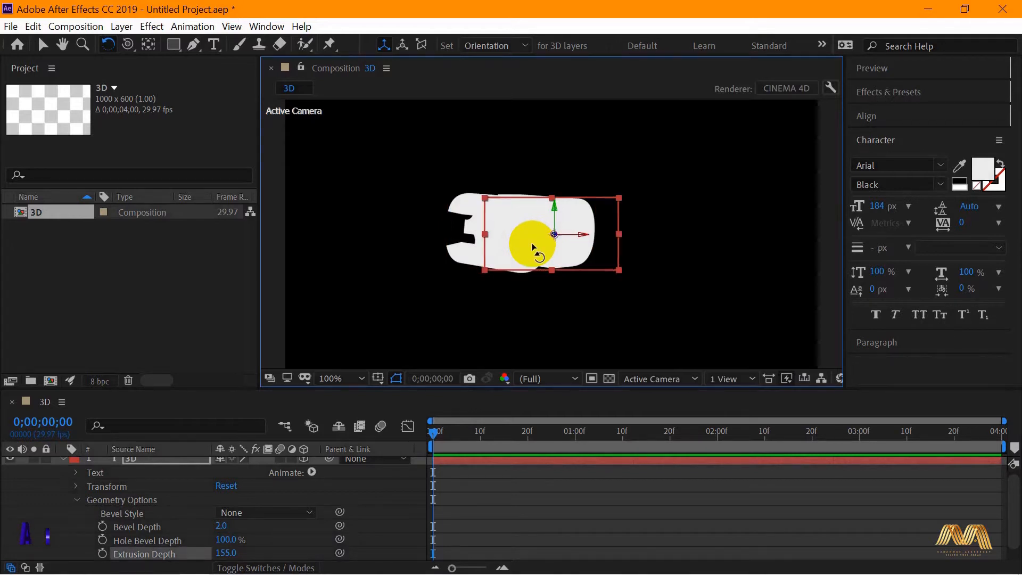
# Step: Add a white spot light with 100% intensity, 90° cone angle, 50% cone feather and Casts Shadows enabled
pyautogui.click(64, 460)
pyautogui.click(333, 495)
pyautogui.rightClick(333, 493)
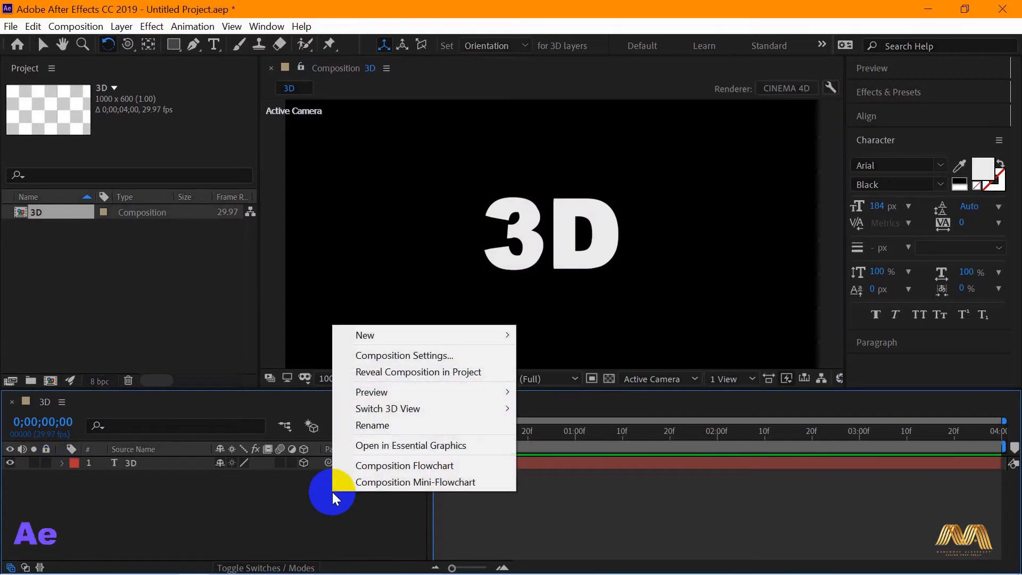
pyautogui.click(443, 336)
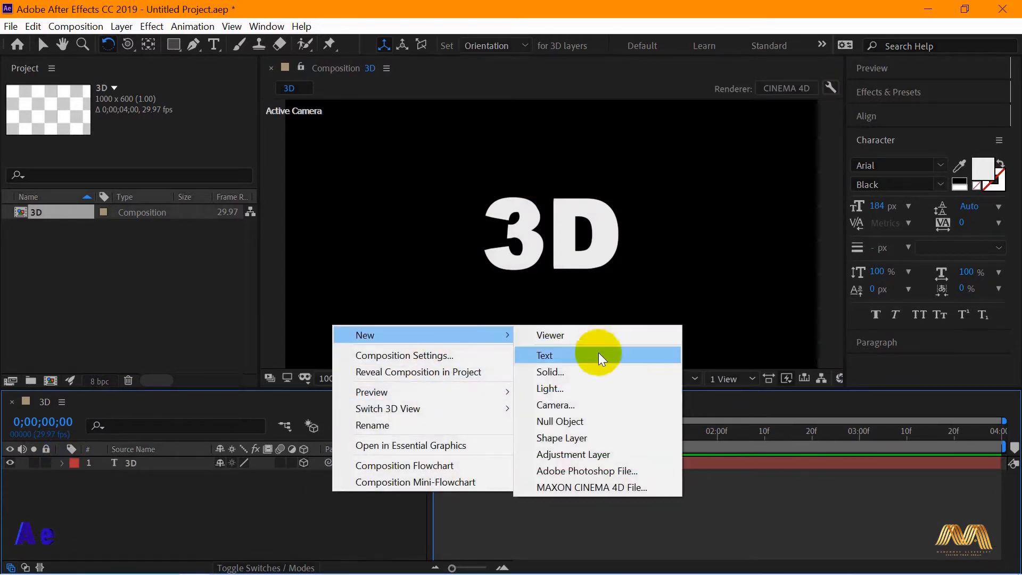
pyautogui.click(588, 388)
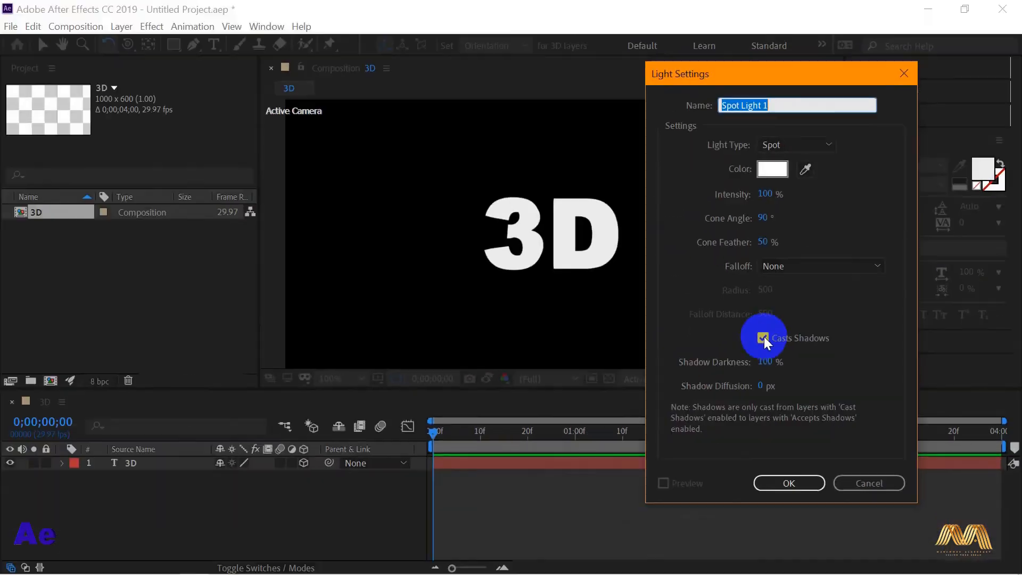
pyautogui.click(789, 483)
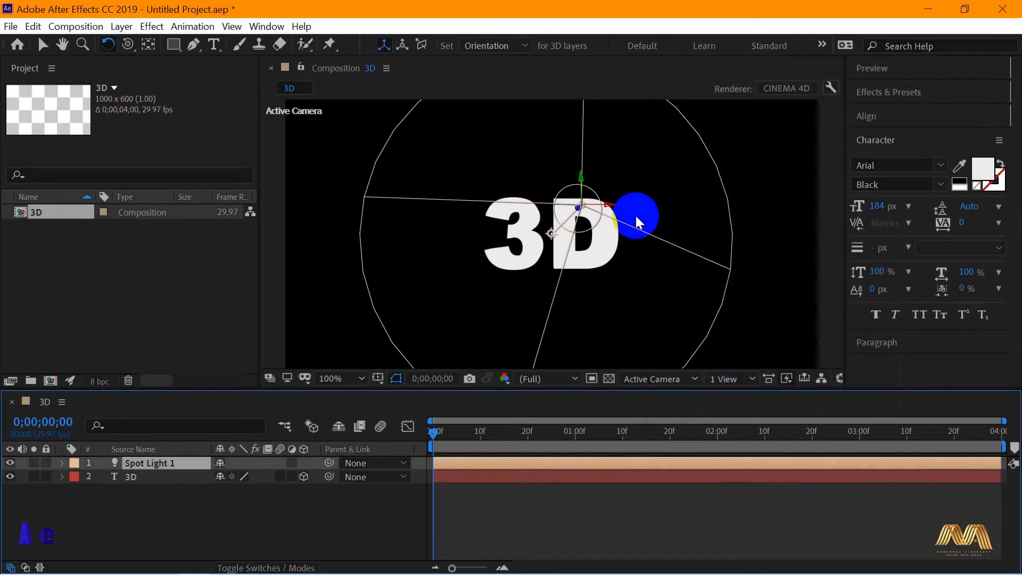
# Step: Rotate the lit text to inspect the shading on its extruded sides and bring it back to nearly front-facing
pyautogui.moveTo(547, 234); pyautogui.dragTo(523, 262)
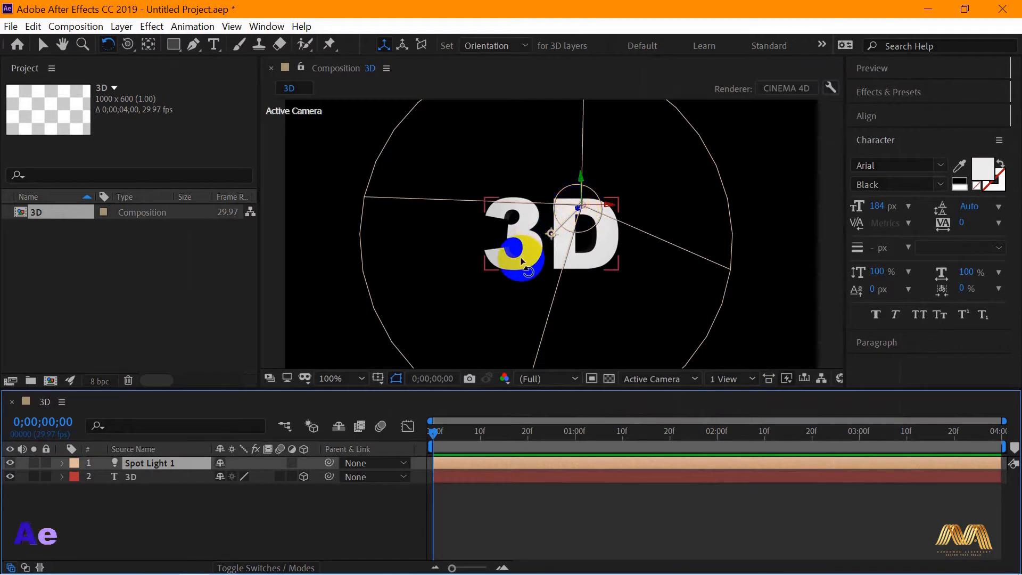
pyautogui.moveTo(516, 261); pyautogui.dragTo(534, 260)
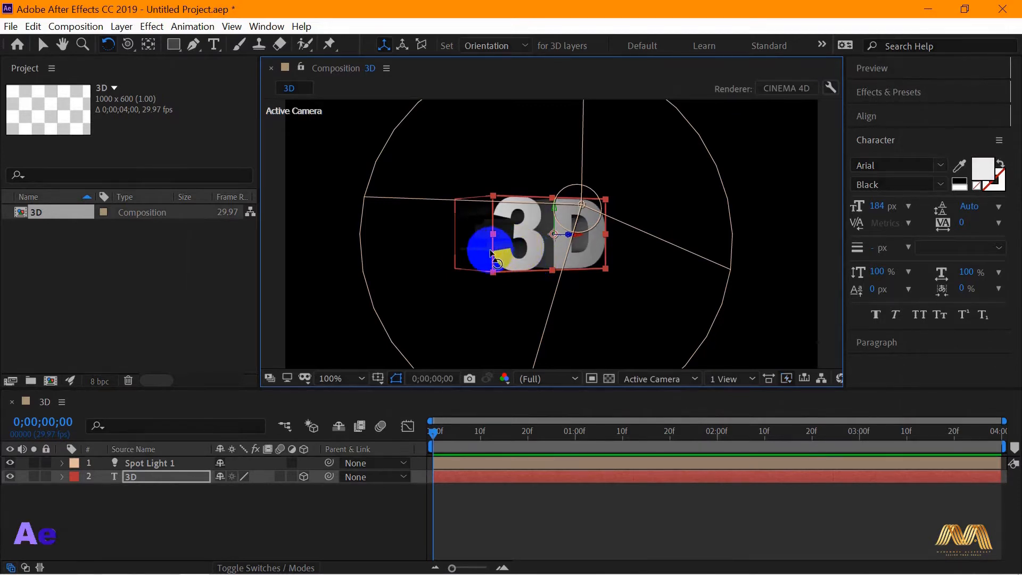
pyautogui.moveTo(527, 259); pyautogui.dragTo(506, 261)
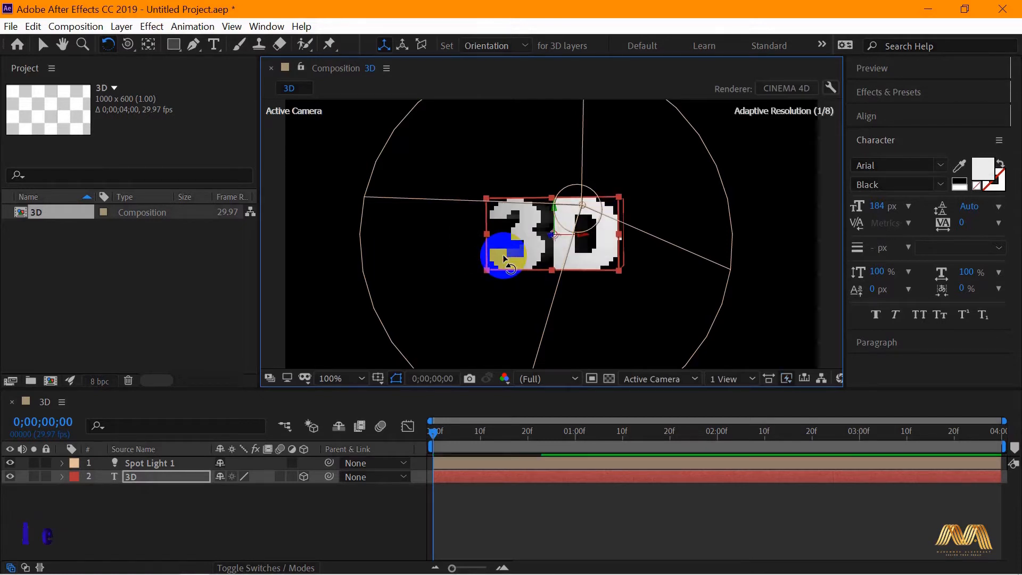
# Step: Move the spot light below the text and out past the right edge of the composition
pyautogui.moveTo(578, 209); pyautogui.dragTo(795, 212)
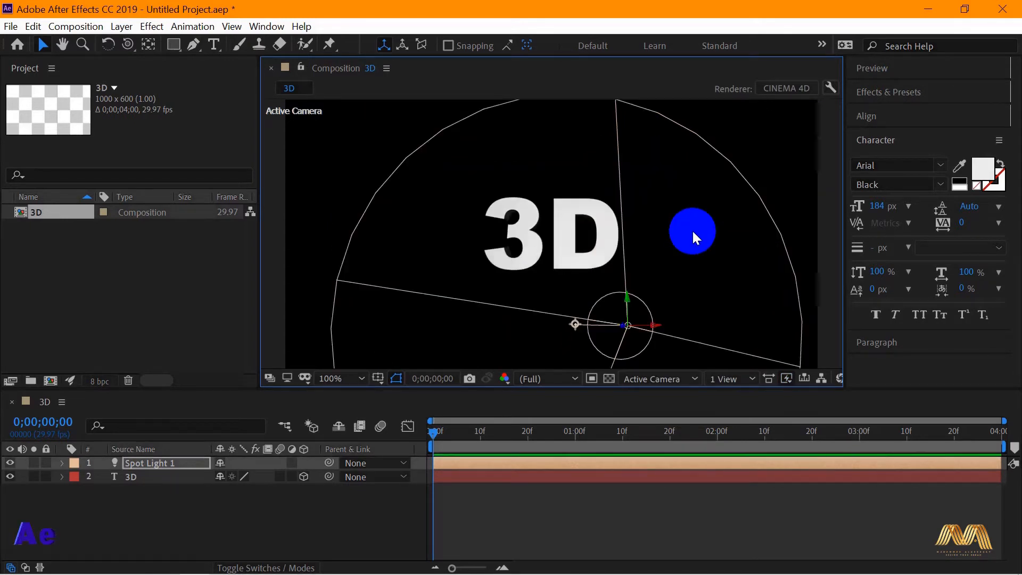
pyautogui.press(',')
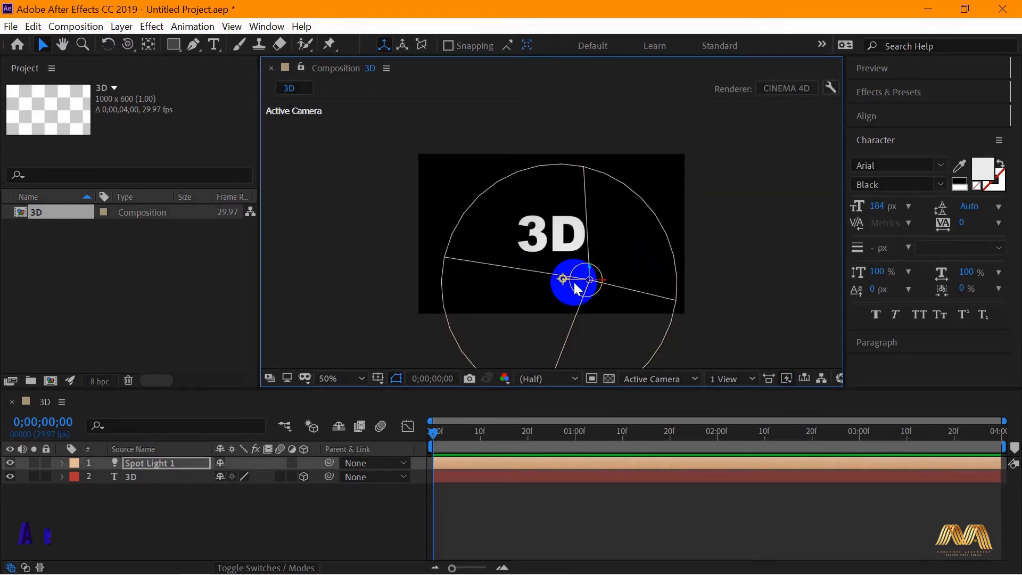
pyautogui.moveTo(588, 279); pyautogui.dragTo(739, 263)
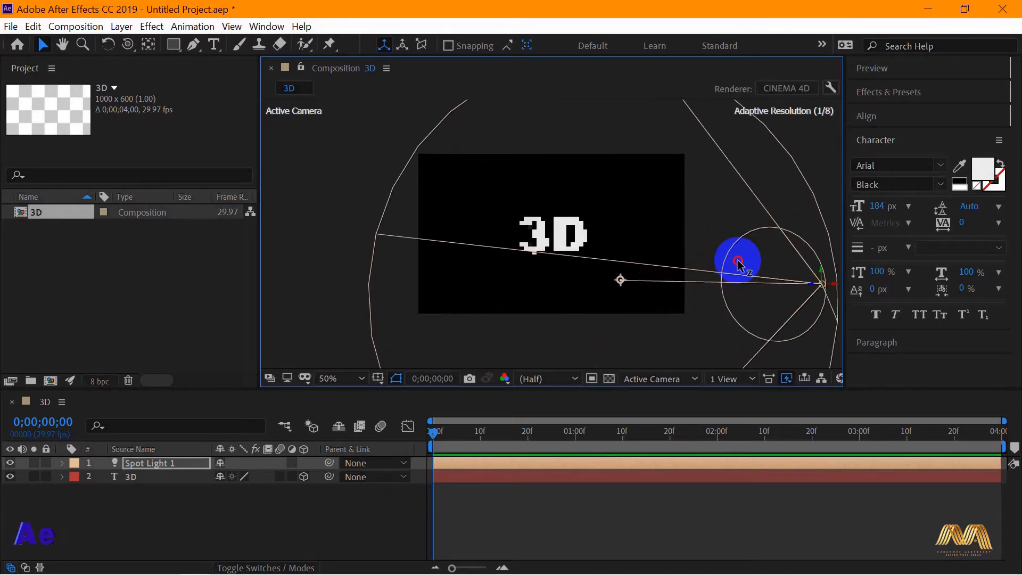
# Step: Enlarge the 3D text in the middle of the composition and rotate it so its extruded top and right side show
pyautogui.click(573, 242)
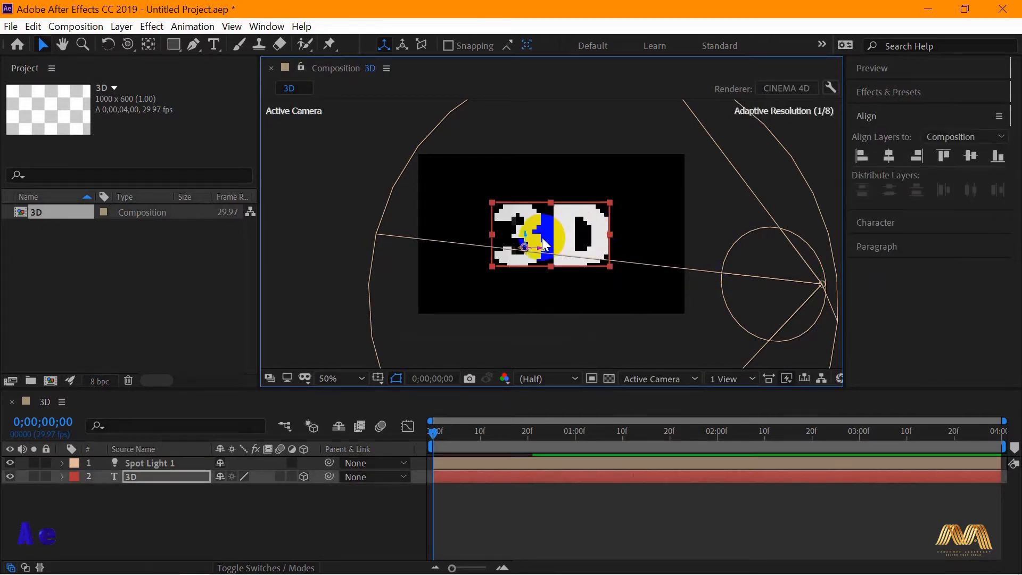
pyautogui.press('.')
pyautogui.press('w')
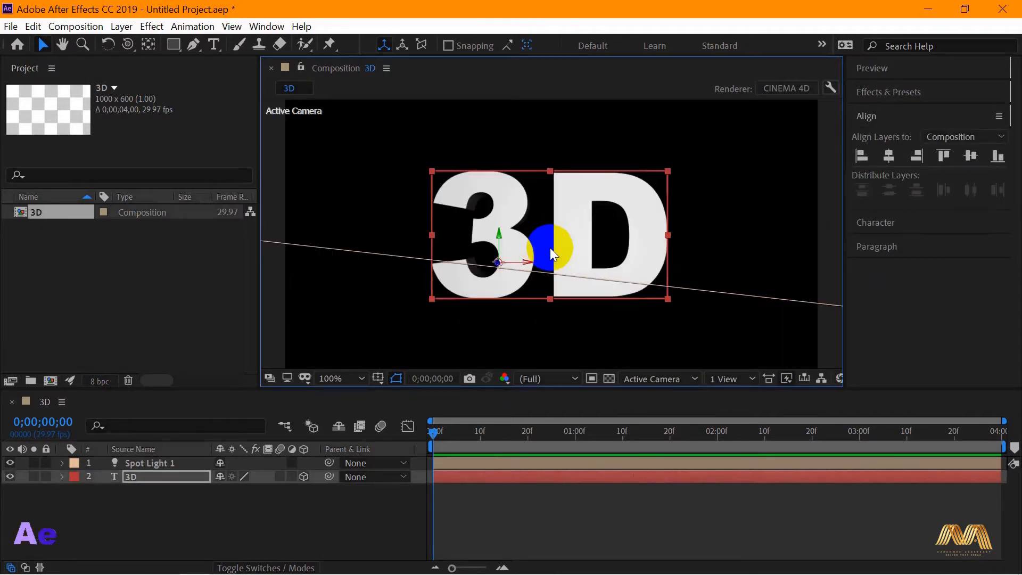
pyautogui.moveTo(492, 246); pyautogui.dragTo(478, 192)
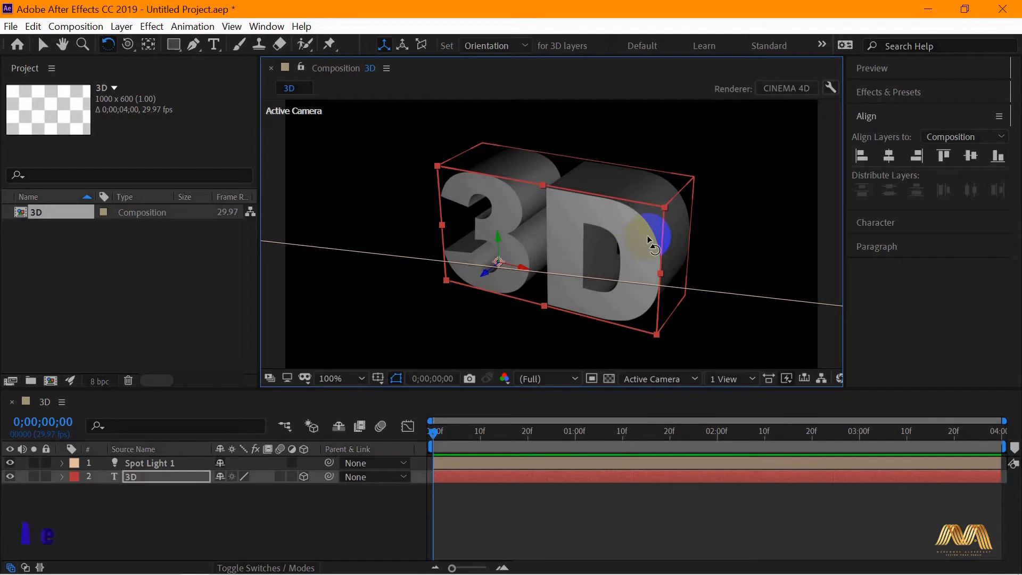
# Step: Reduce the text layer's Extrusion Depth for thinner letters
pyautogui.click(61, 477)
pyautogui.scroll(-1, 61, 480)
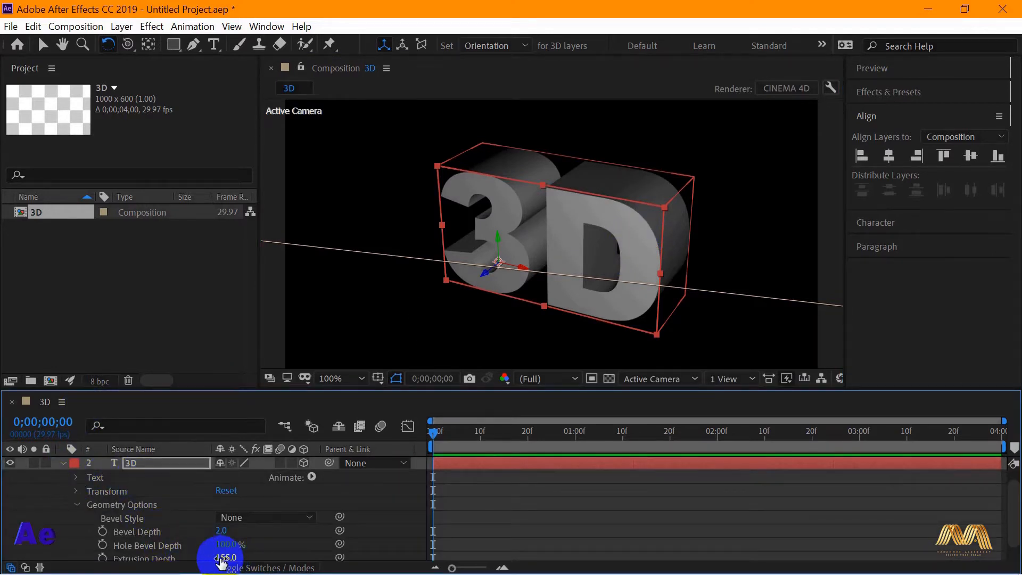
pyautogui.moveTo(220, 557); pyautogui.dragTo(168, 561)
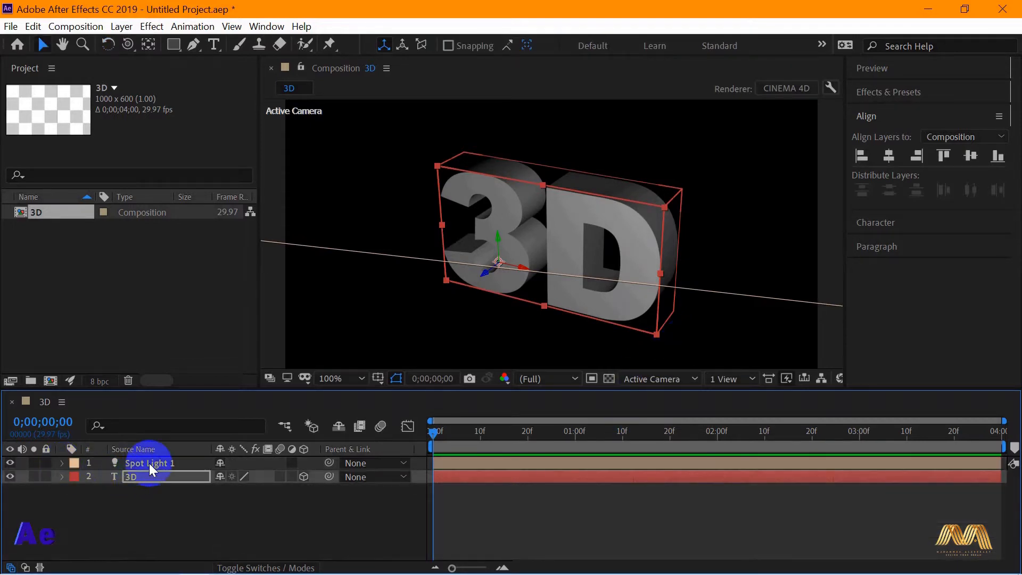
# Step: Duplicate Spot Light 1 and set the original light's position to 433.2, 1071.5, -1193.1
pyautogui.click(149, 463)
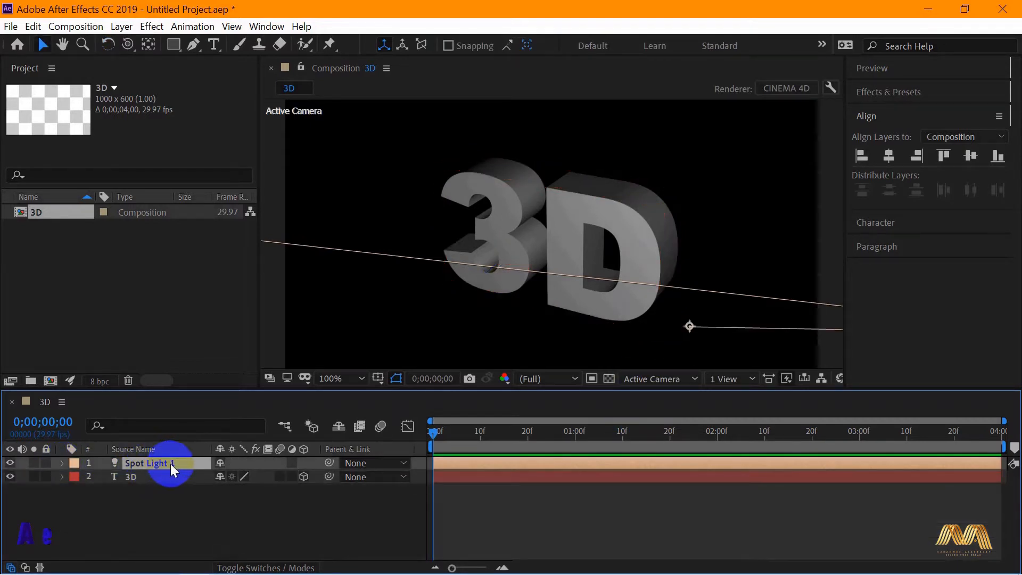
pyautogui.hotkey('ctrl', 'd')
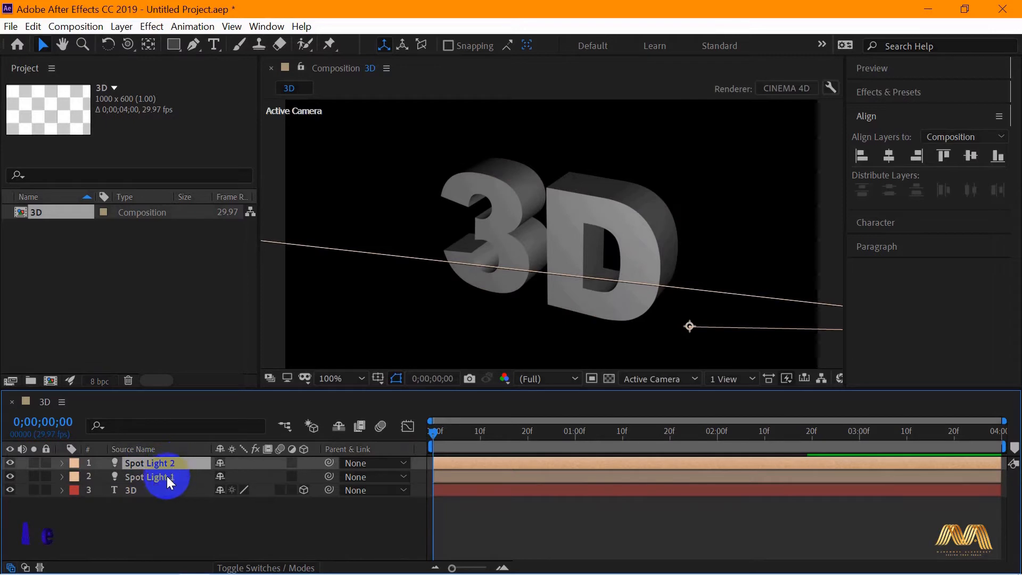
pyautogui.click(143, 477)
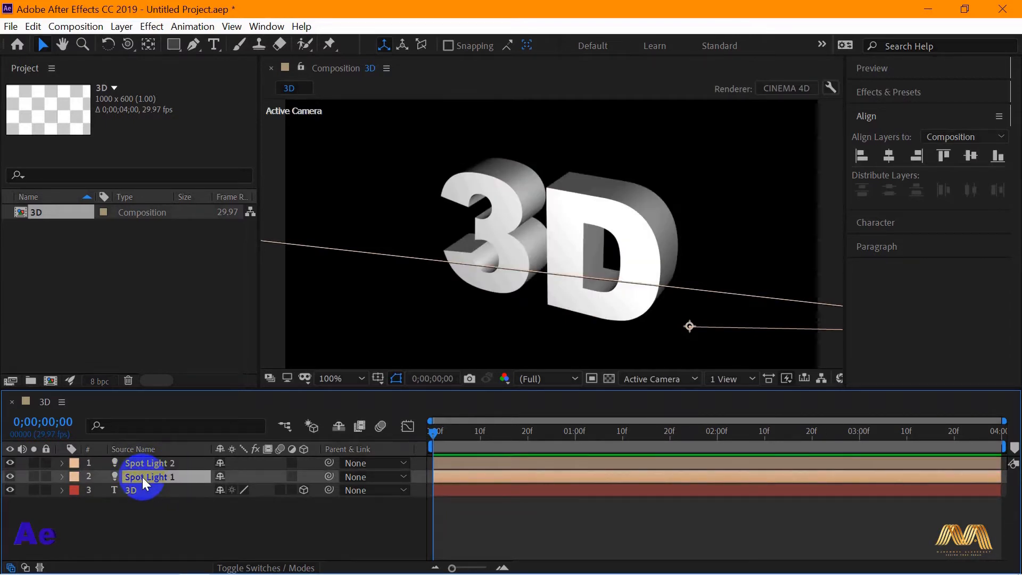
pyautogui.press('p')
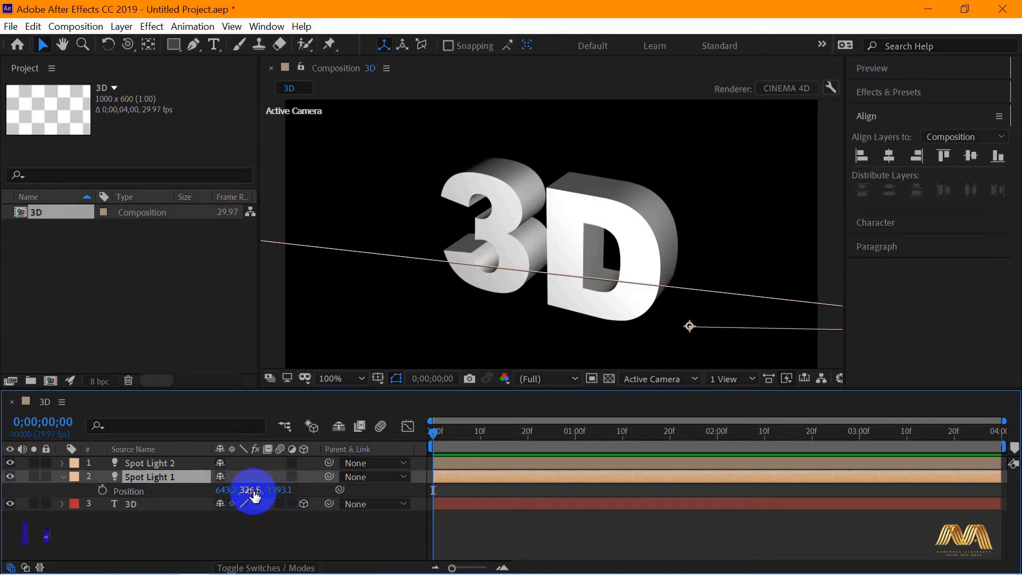
pyautogui.press(',')
pyautogui.moveTo(252, 494); pyautogui.dragTo(870, 474)
pyautogui.scroll(4, 549, 241)
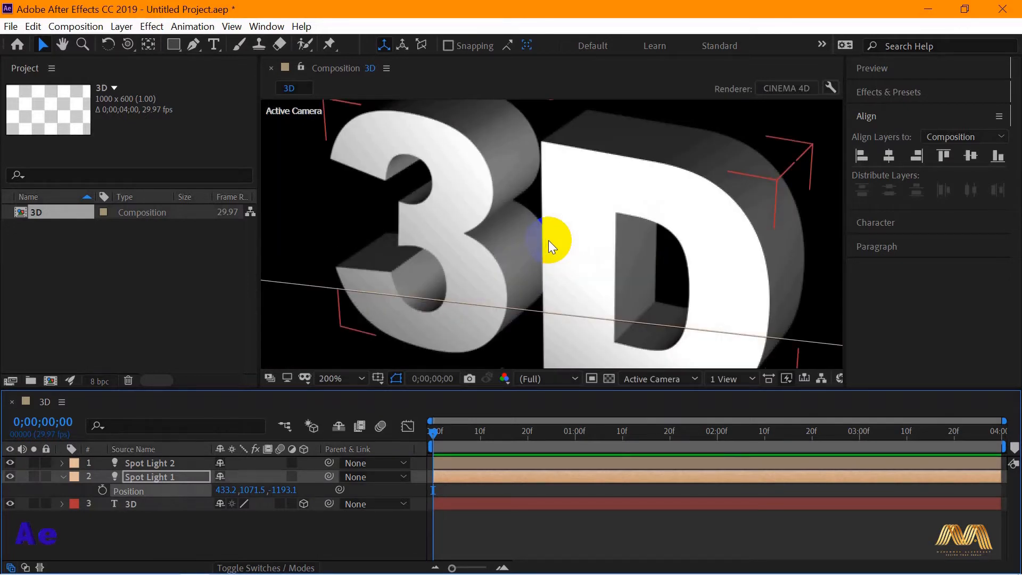
# Step: Change the light color of Spot Light 1 from its Light Options to a blue-violet
pyautogui.scroll(-1, 548, 241)
pyautogui.click(63, 477)
pyautogui.click(63, 477)
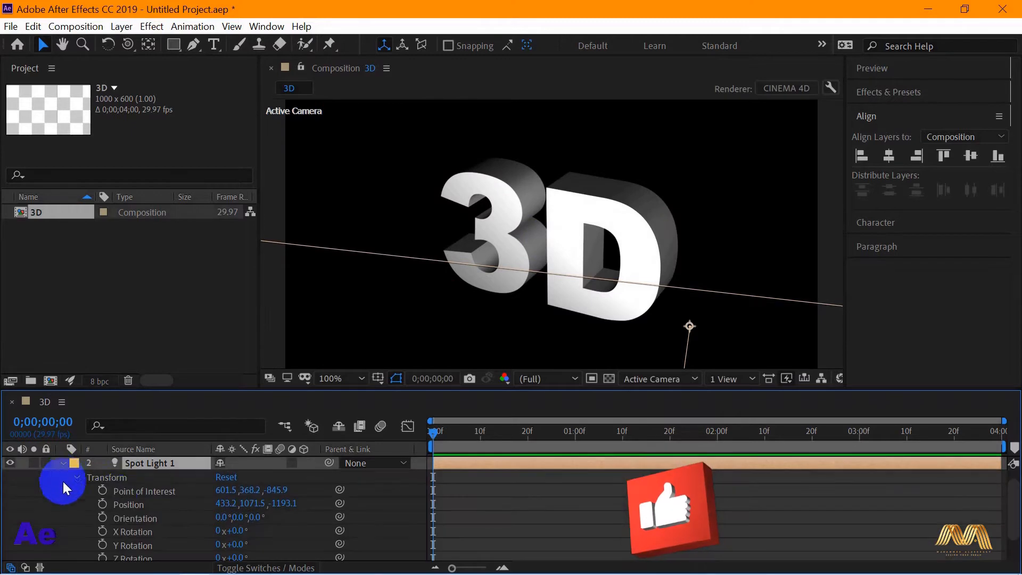
pyautogui.scroll(-2, 181, 493)
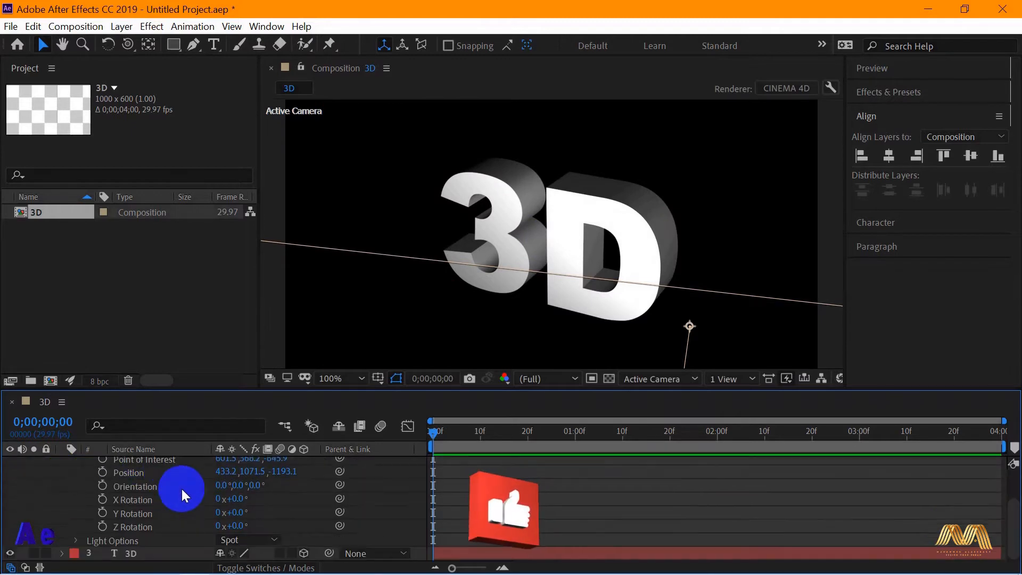
pyautogui.click(76, 540)
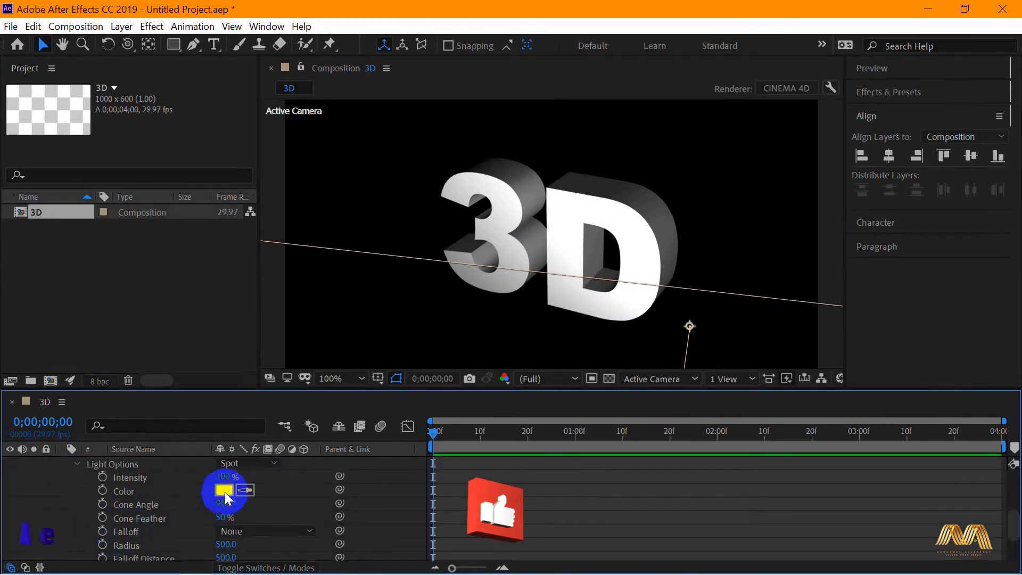
pyautogui.click(224, 490)
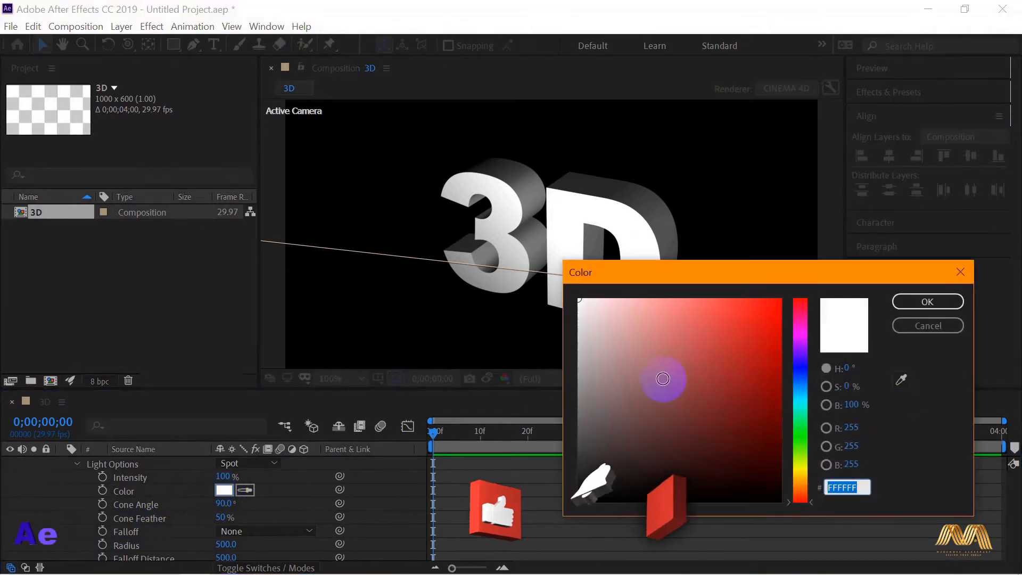
pyautogui.click(801, 345)
pyautogui.moveTo(758, 309); pyautogui.dragTo(726, 307)
pyautogui.click(926, 301)
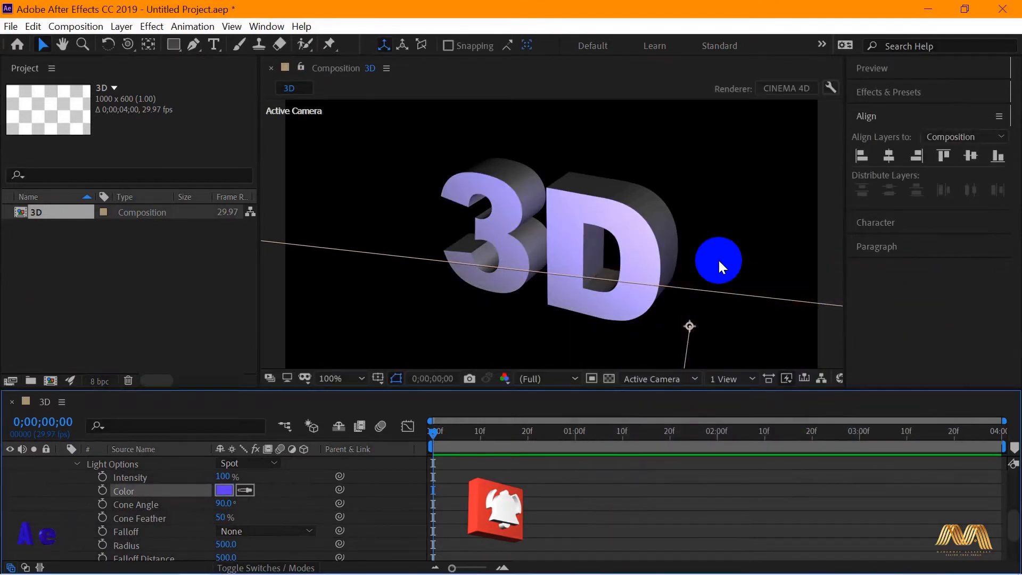
pyautogui.click(618, 260)
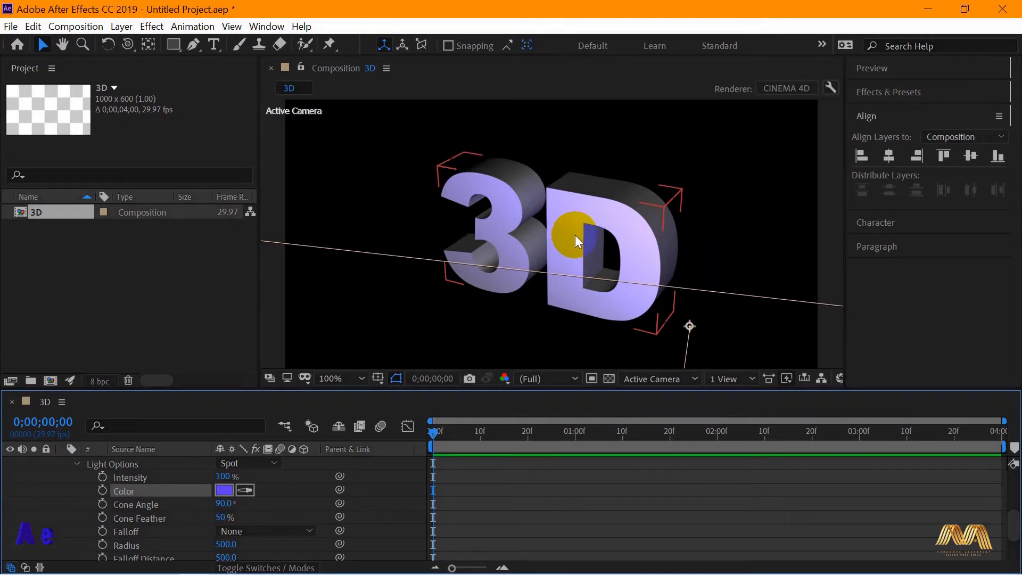
pyautogui.click(76, 463)
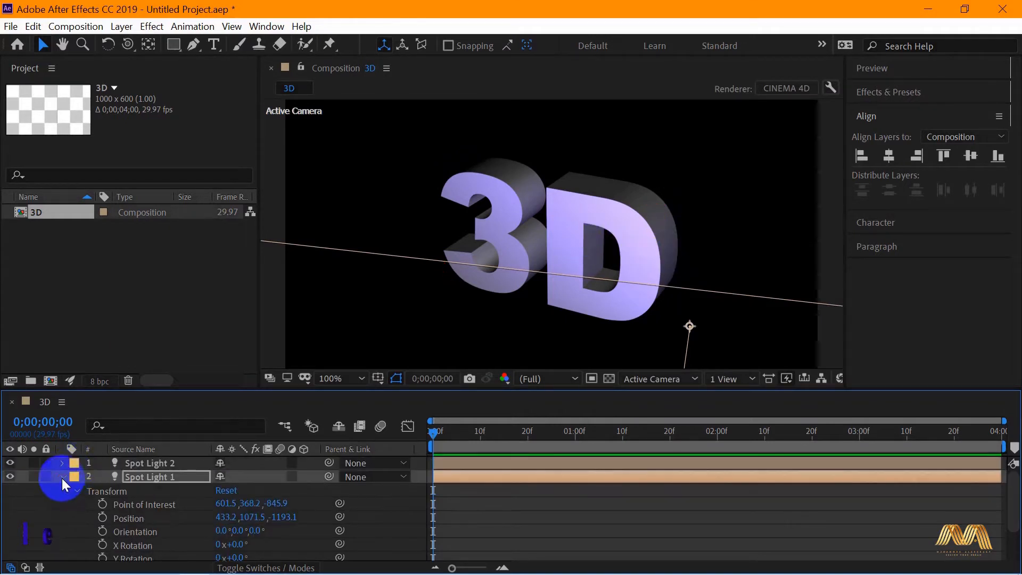
pyautogui.click(62, 477)
# Step: Add a new two-node camera to the composition with the 50mm preset
pyautogui.click(217, 528)
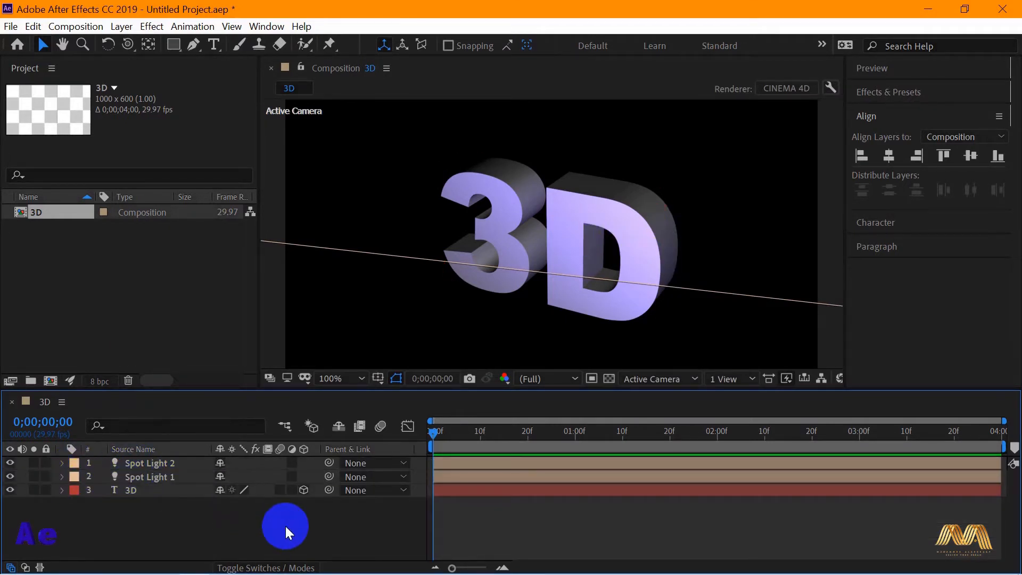
pyautogui.rightClick(372, 525)
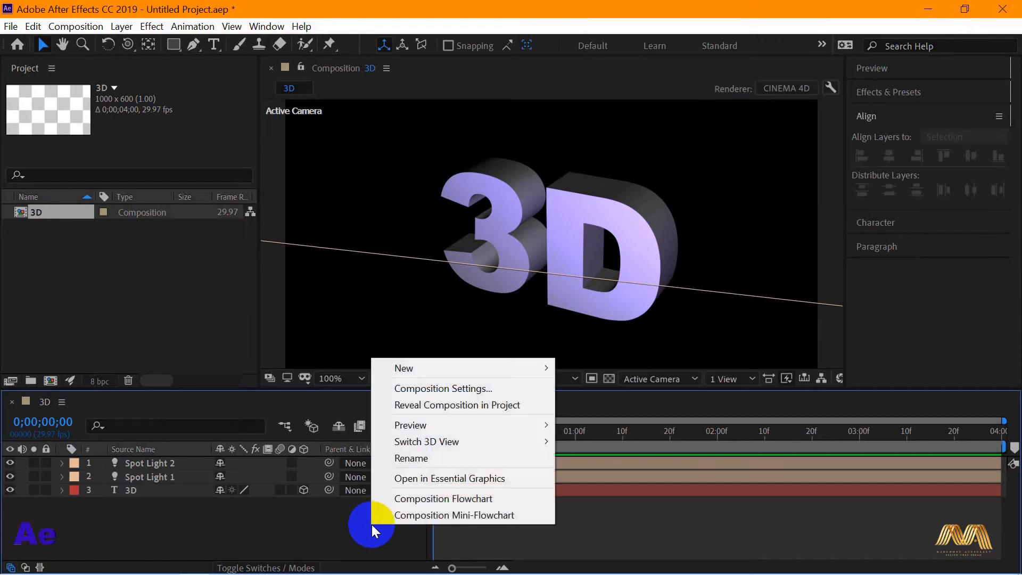
pyautogui.moveTo(455, 368)
pyautogui.click(605, 406)
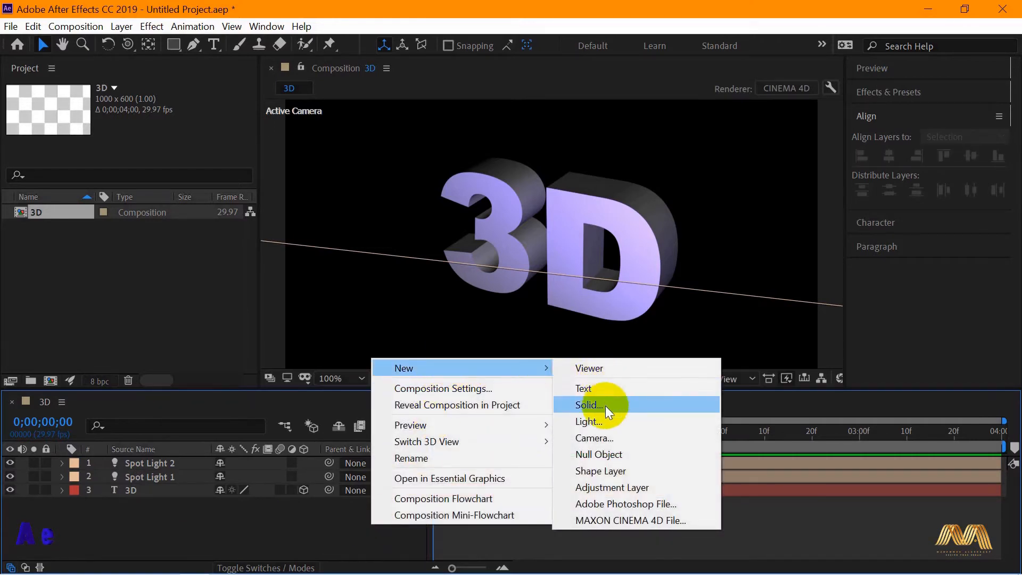
pyautogui.click(612, 438)
pyautogui.click(654, 171)
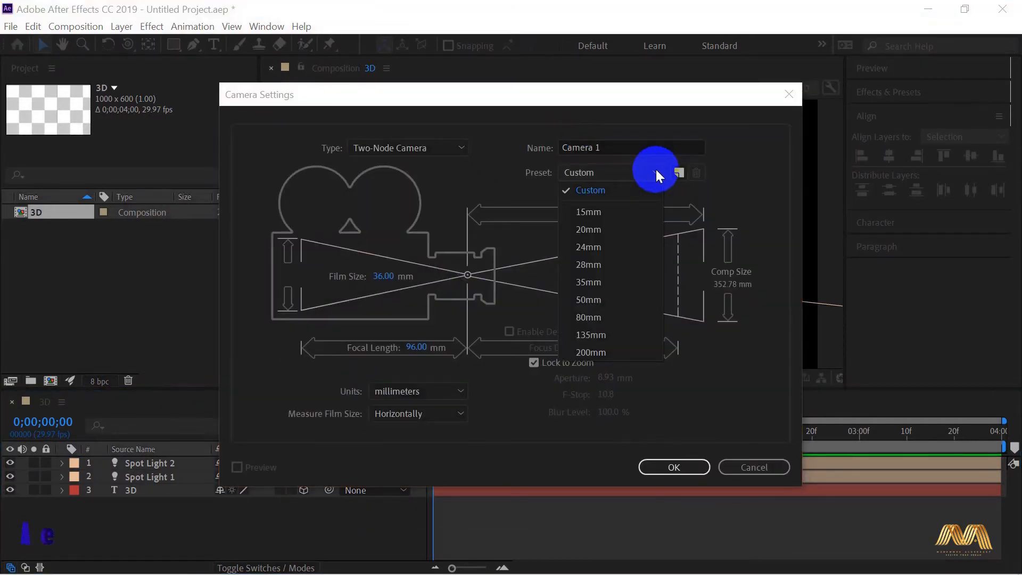
pyautogui.click(601, 299)
pyautogui.click(680, 465)
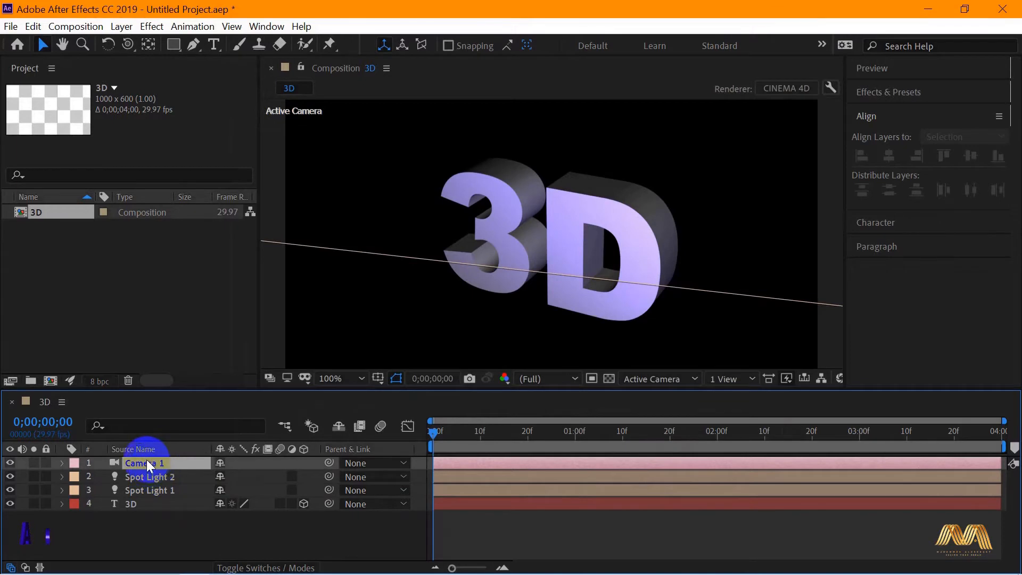
# Step: Set a Position keyframe for Camera 1 at 0;00;01;01 with its current framing of the text
pyautogui.click(159, 462)
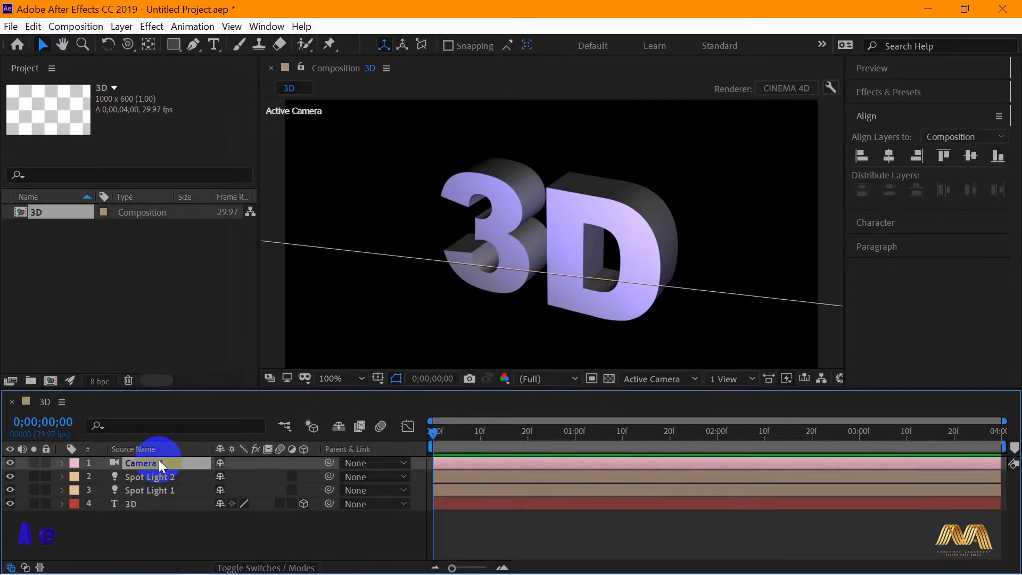
pyautogui.press('p')
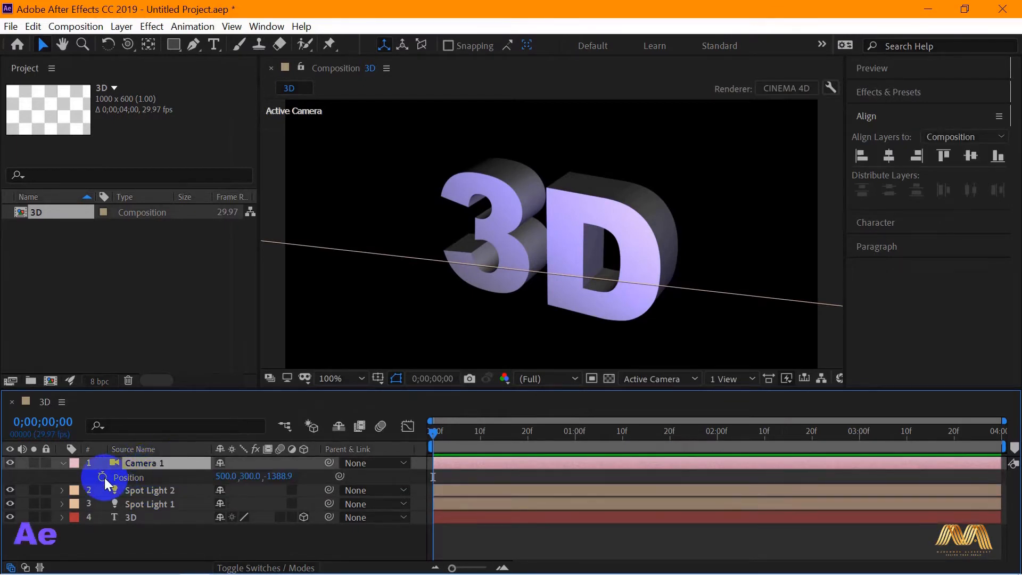
pyautogui.moveTo(435, 430); pyautogui.dragTo(720, 438)
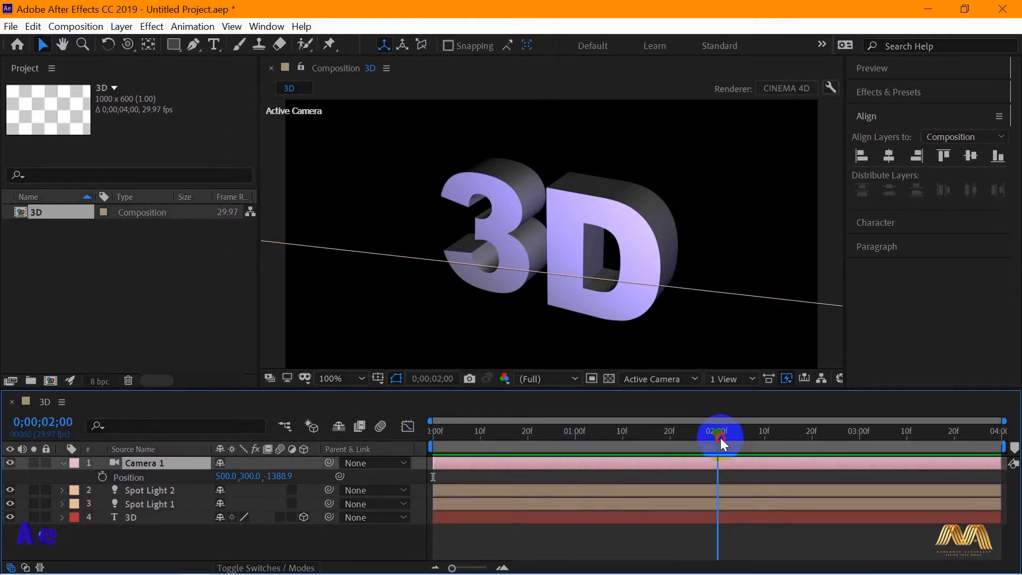
pyautogui.moveTo(720, 437); pyautogui.dragTo(580, 437)
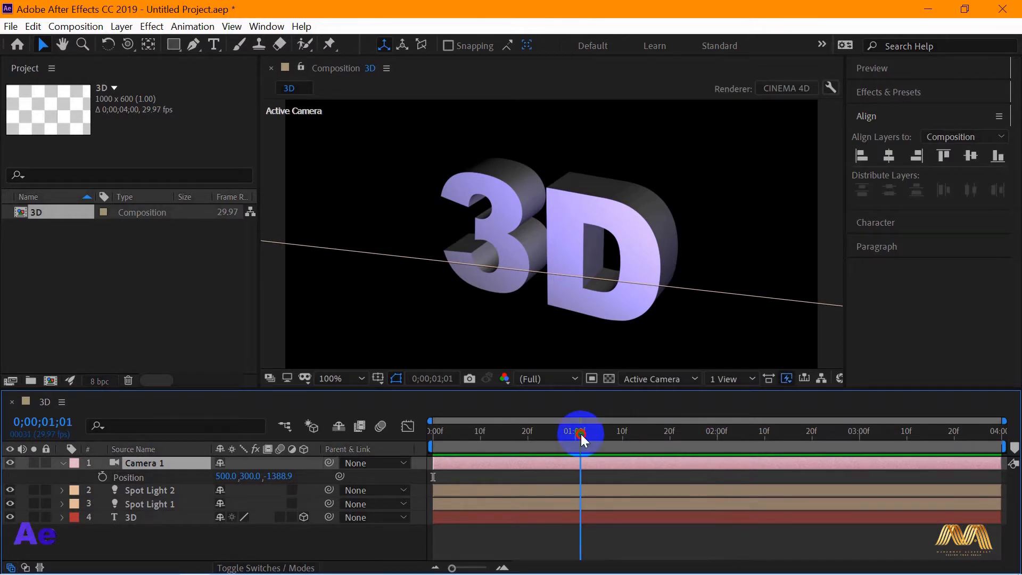
pyautogui.click(102, 476)
# Step: At 0;00;00;00, orbit the camera to a side view of the text, at about 1699.7, 287.9, -699.7, with the Orbit Camera Tool
pyautogui.moveTo(580, 437); pyautogui.dragTo(394, 426)
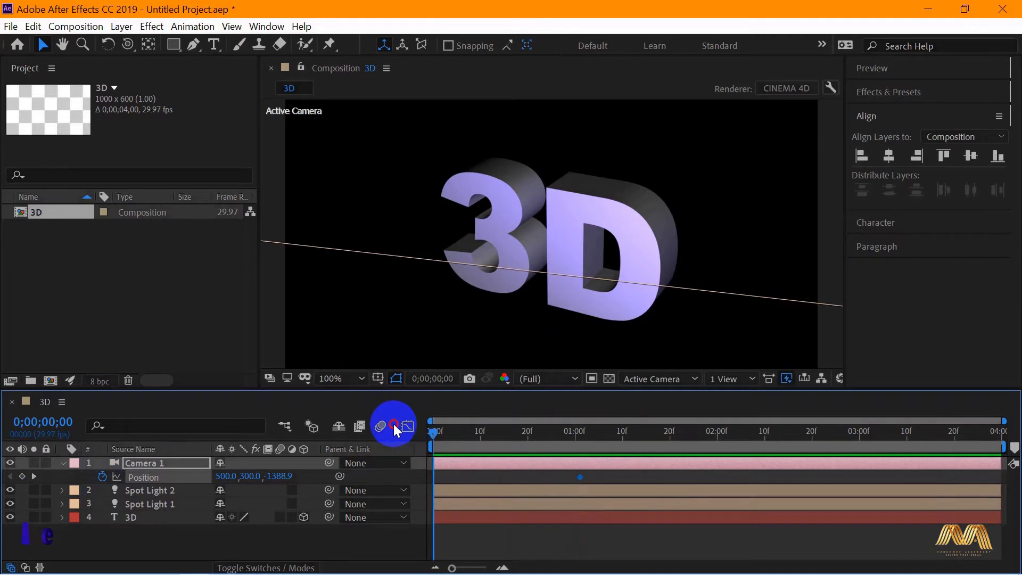
pyautogui.moveTo(127, 45); pyautogui.dragTo(226, 63)
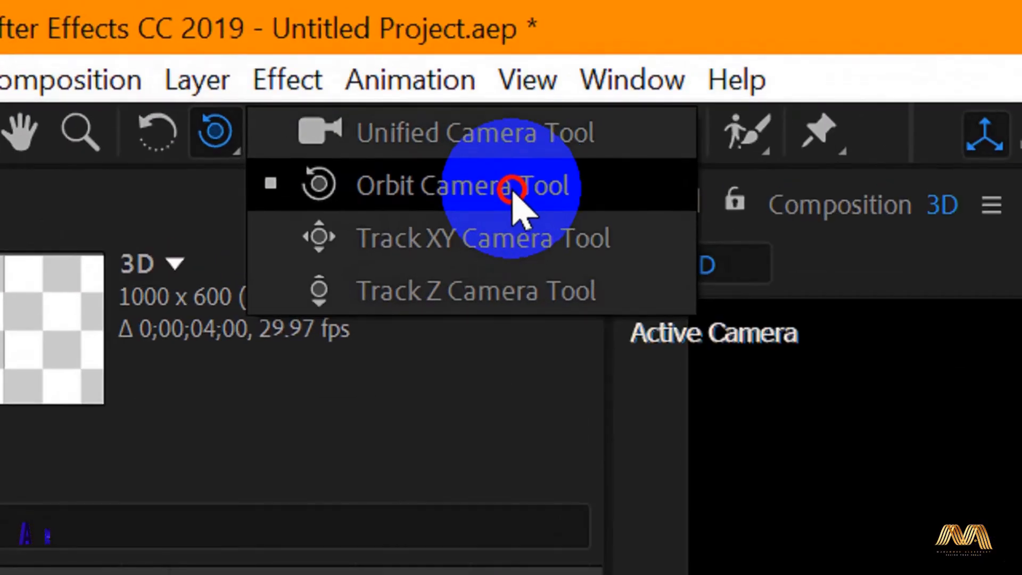
pyautogui.moveTo(514, 205); pyautogui.dragTo(513, 205)
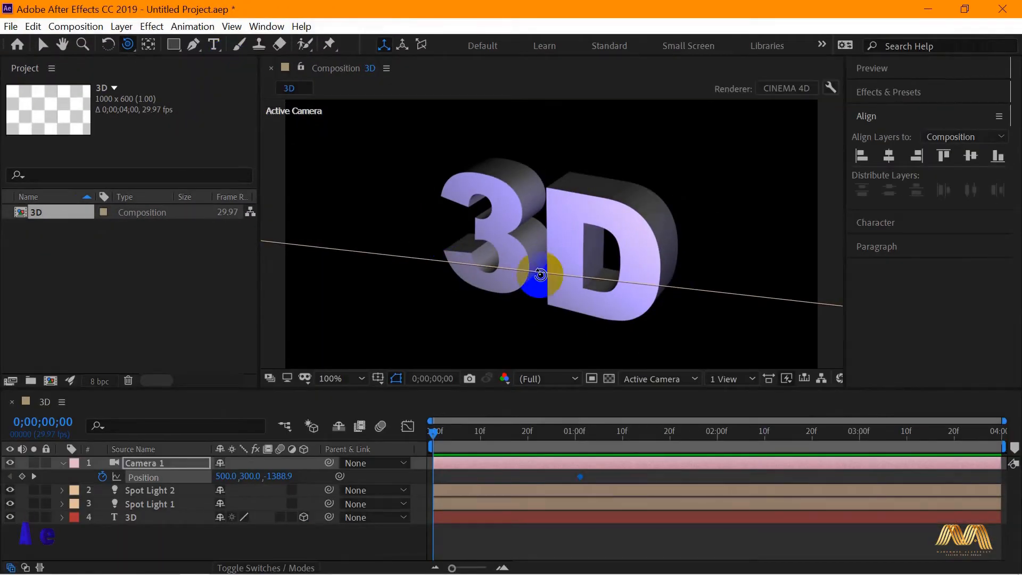
pyautogui.moveTo(540, 275); pyautogui.dragTo(589, 365)
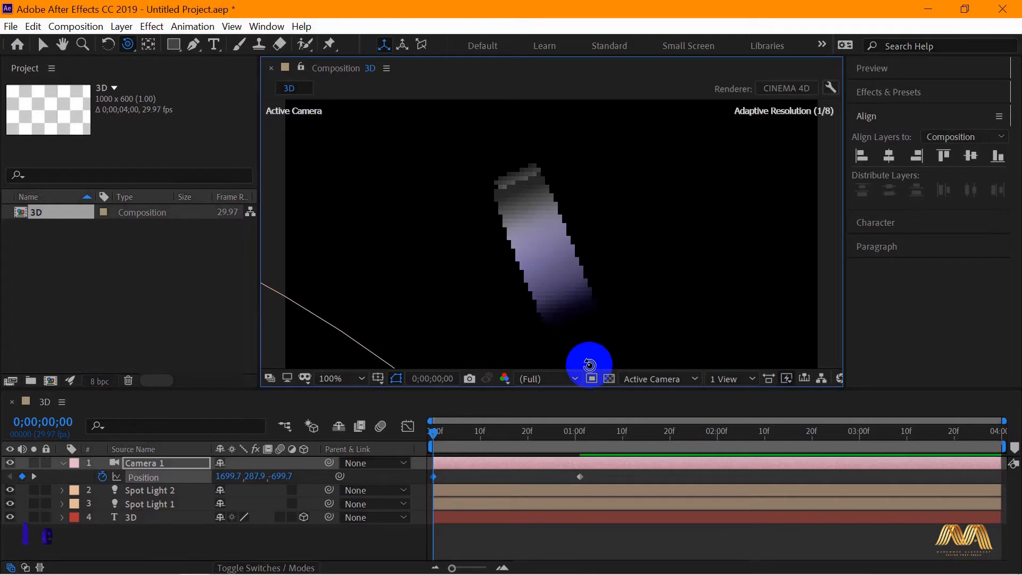
pyautogui.press('v')
# Step: Apply Easy Ease to the camera's Position keyframe at 0;00;01;01
pyautogui.click(579, 477)
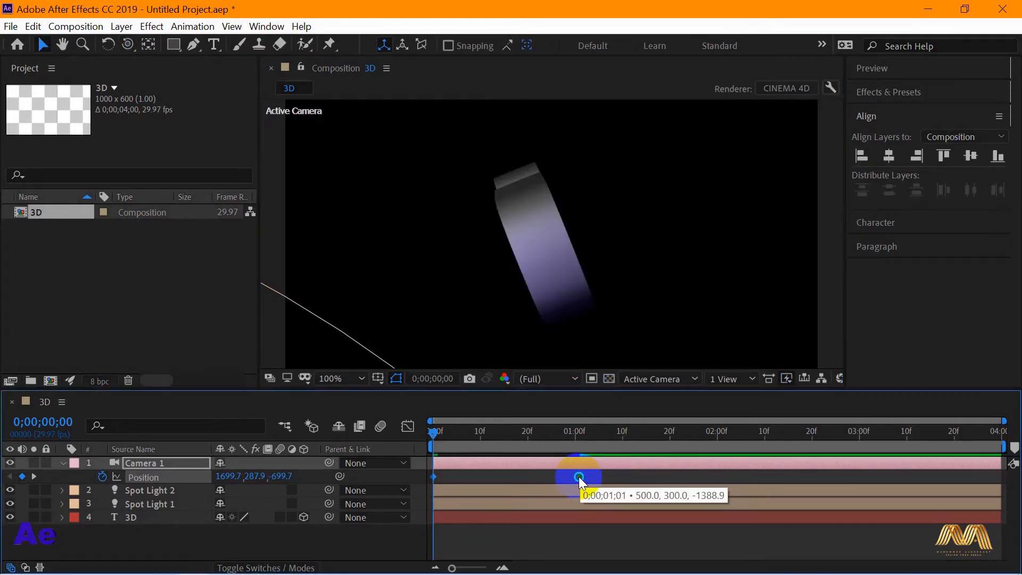
pyautogui.rightClick(579, 476)
pyautogui.moveTo(730, 466)
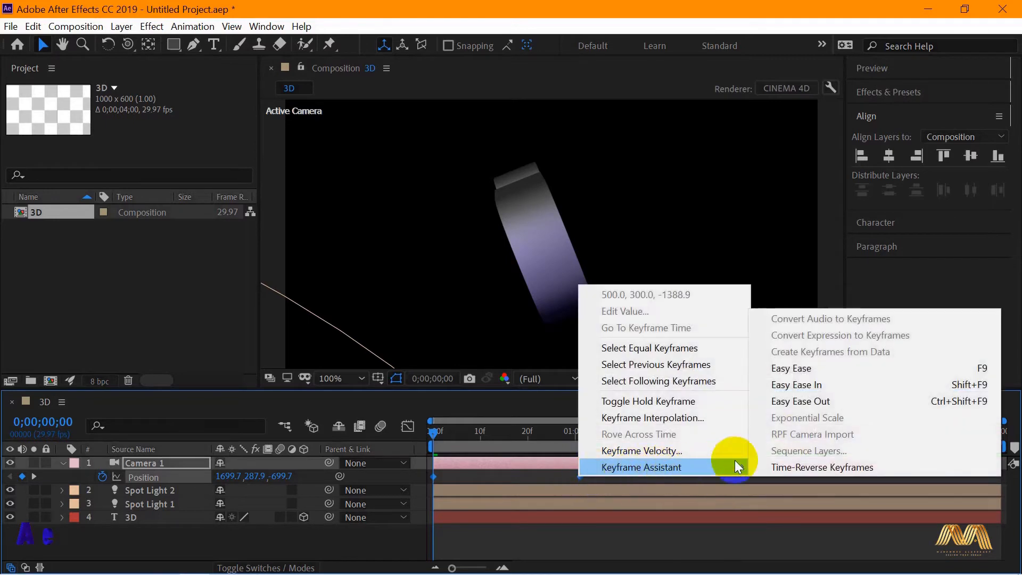
pyautogui.click(809, 369)
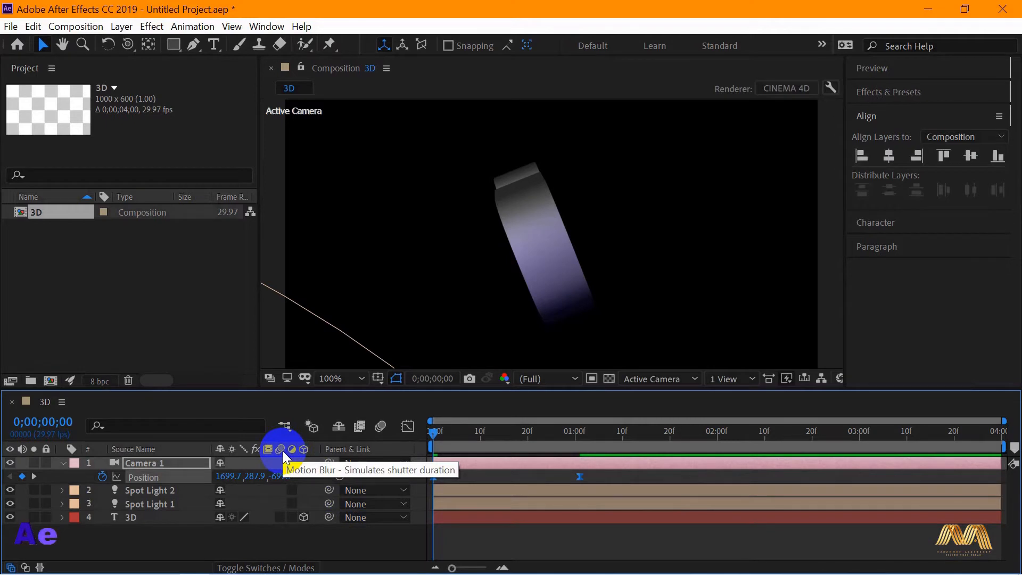
# Step: Turn on motion blur for the 3D text layer and enable it for the composition
pyautogui.click(61, 464)
pyautogui.click(278, 503)
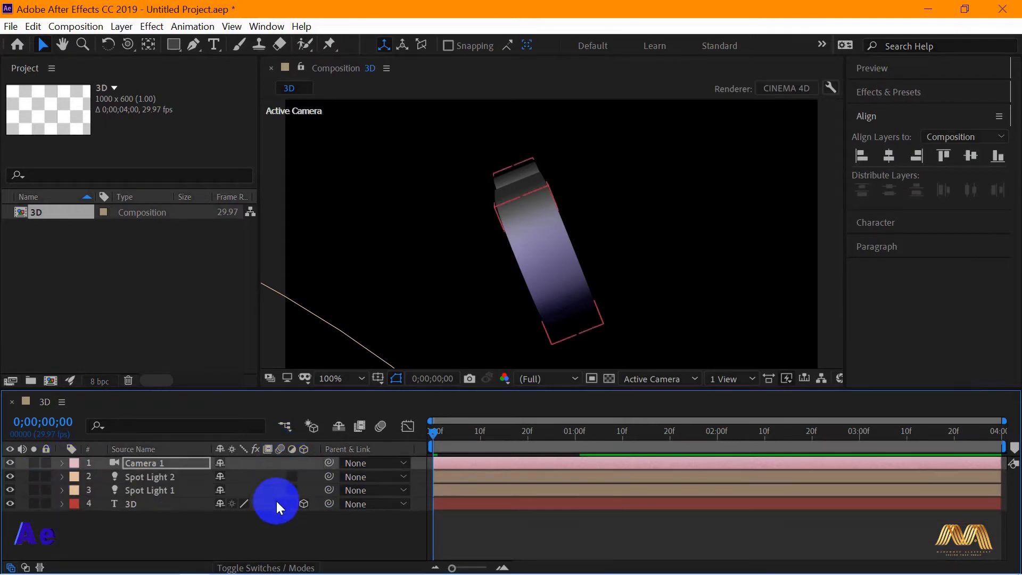
pyautogui.click(382, 425)
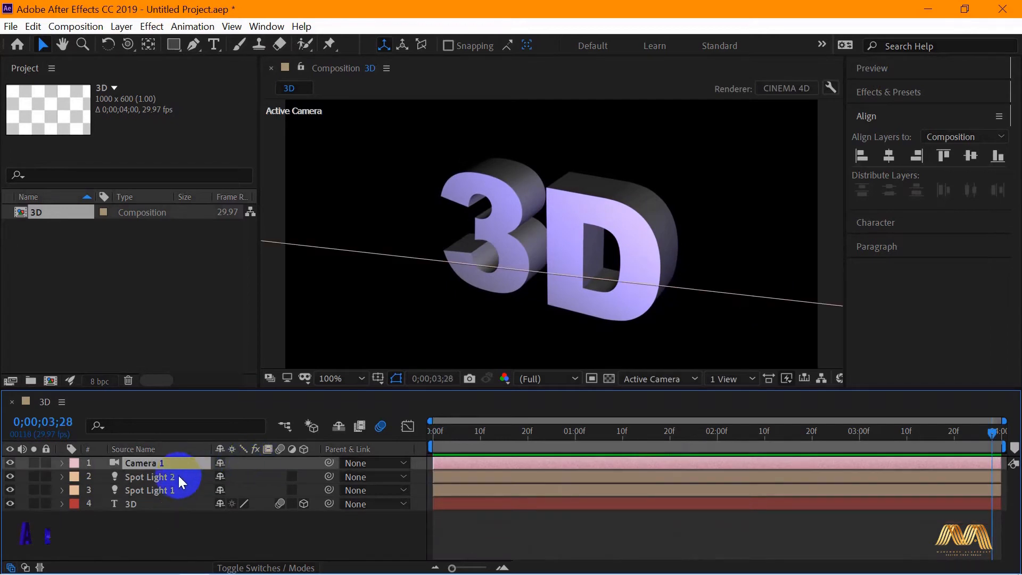
# Step: Duplicate the Spot Light 1 layer to add a third spot light
pyautogui.click(168, 477)
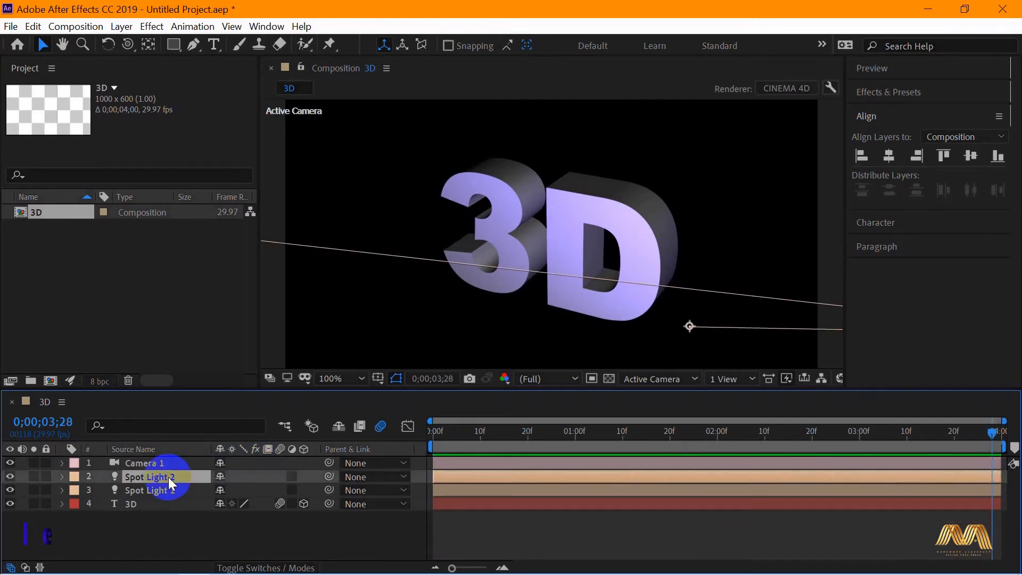
pyautogui.click(170, 531)
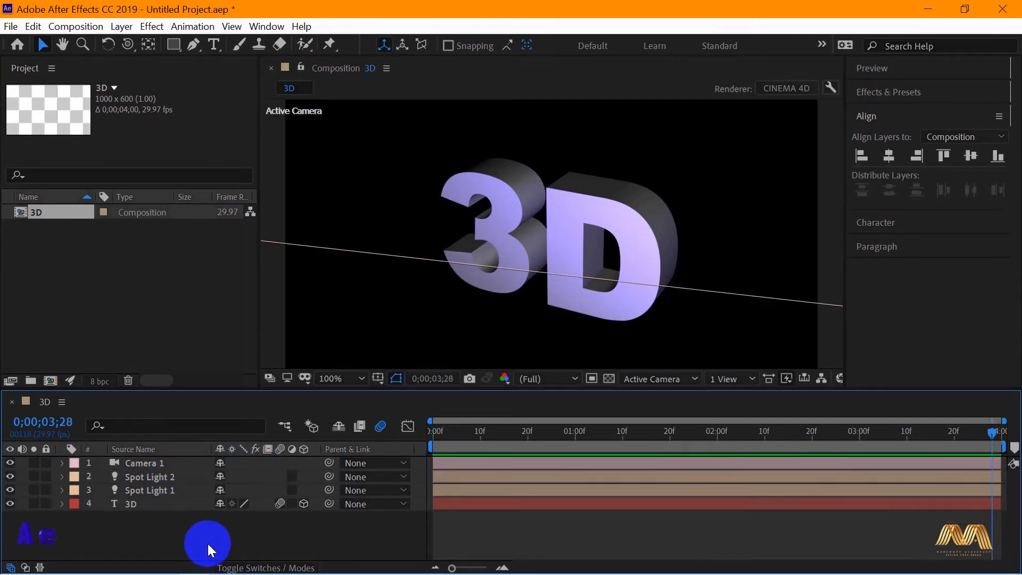
pyautogui.click(168, 478)
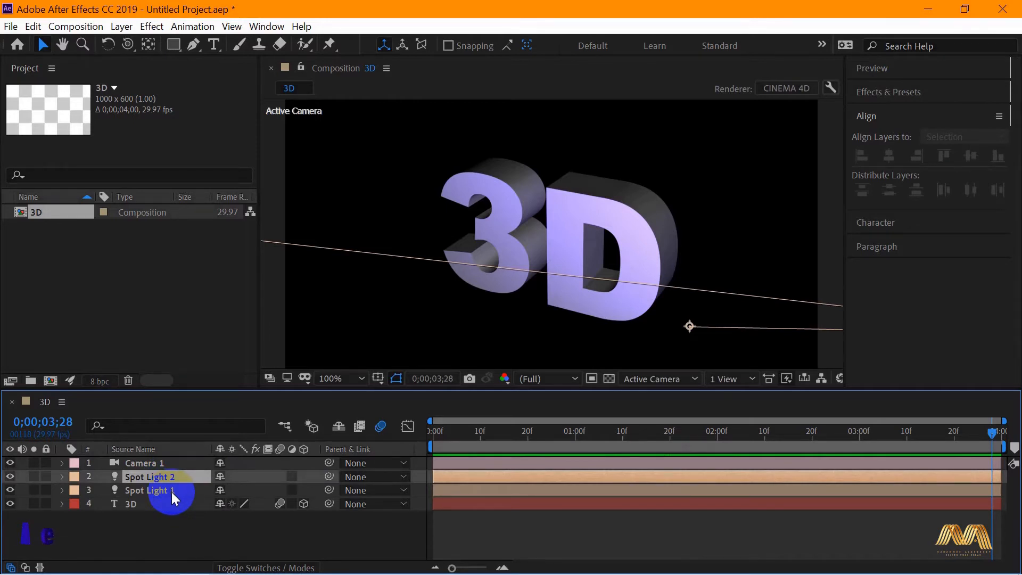
pyautogui.click(172, 491)
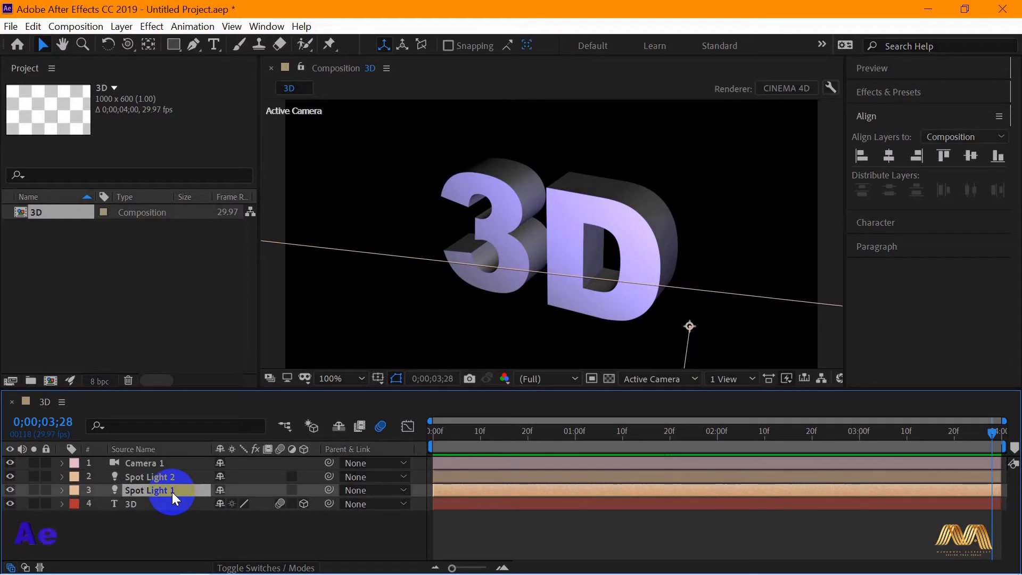
pyautogui.hotkey('ctrl', 'd')
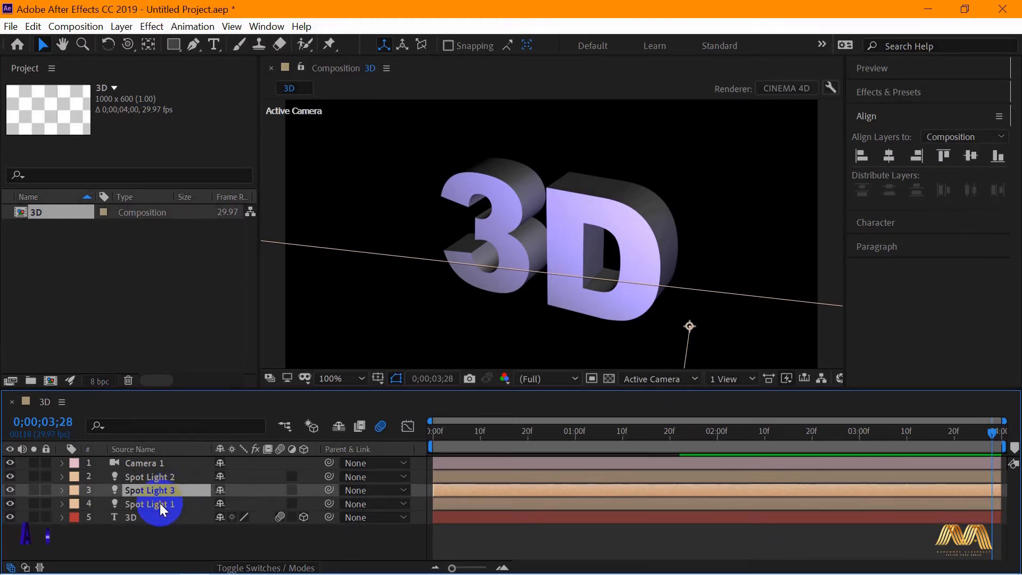
# Step: Move Spot Light 1 further down by setting its Y position to 1222.5
pyautogui.click(159, 502)
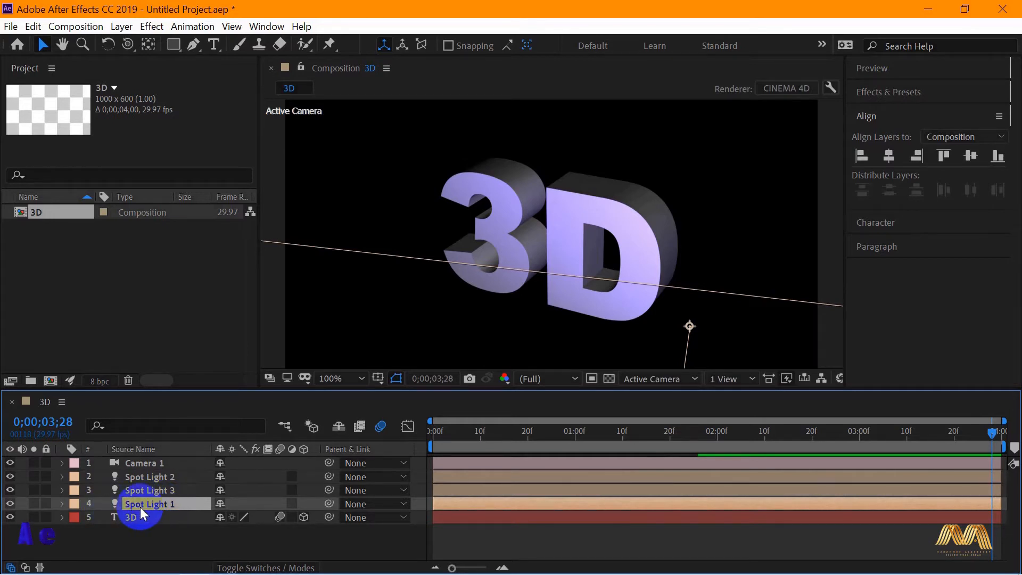
pyautogui.press('p')
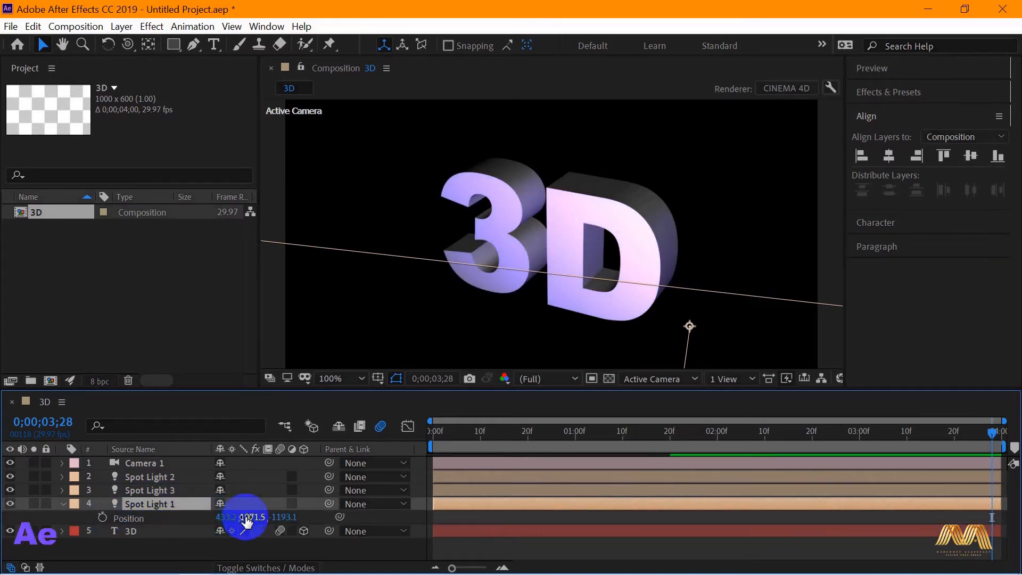
pyautogui.moveTo(246, 519); pyautogui.dragTo(368, 514)
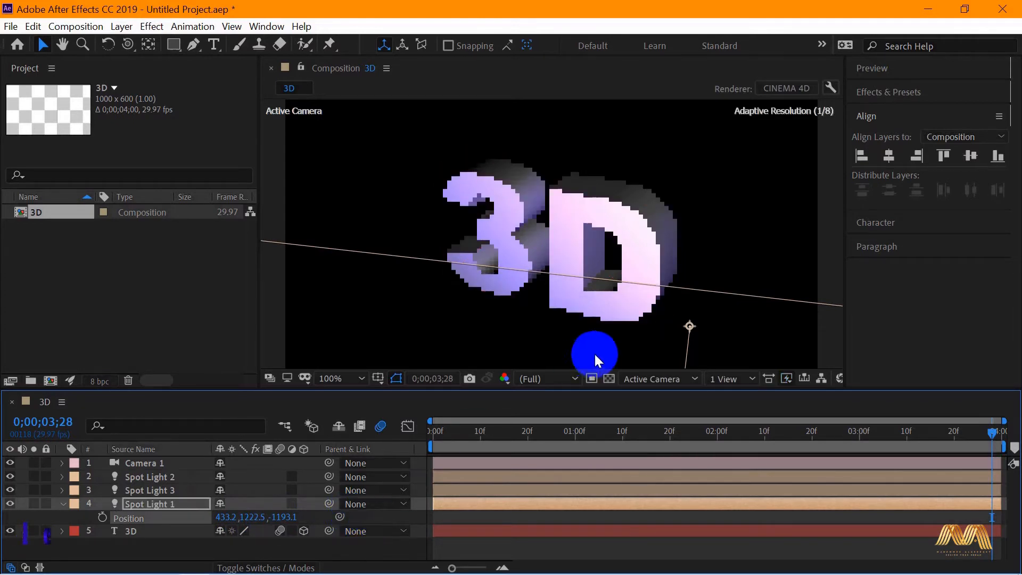
pyautogui.click(642, 275)
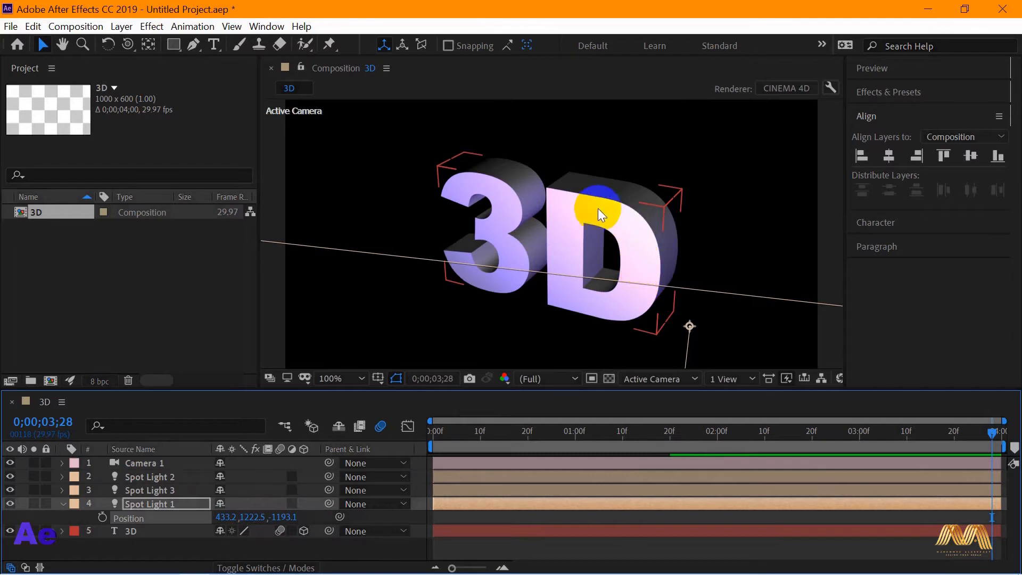
# Step: Change the light color of Spot Light 1 to pink
pyautogui.click(63, 505)
pyautogui.click(63, 504)
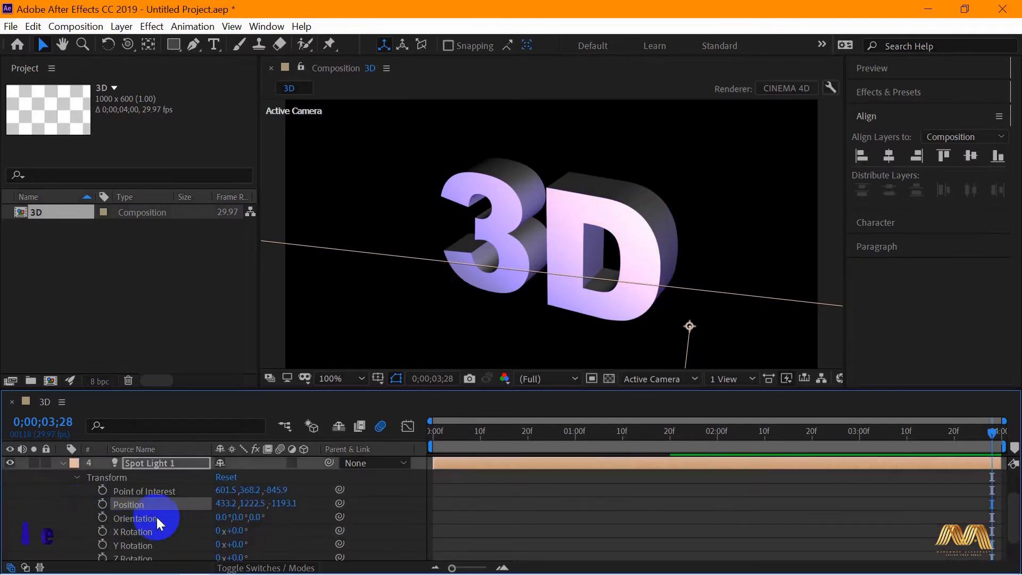
pyautogui.scroll(-3, 158, 516)
pyautogui.scroll(-2, 175, 535)
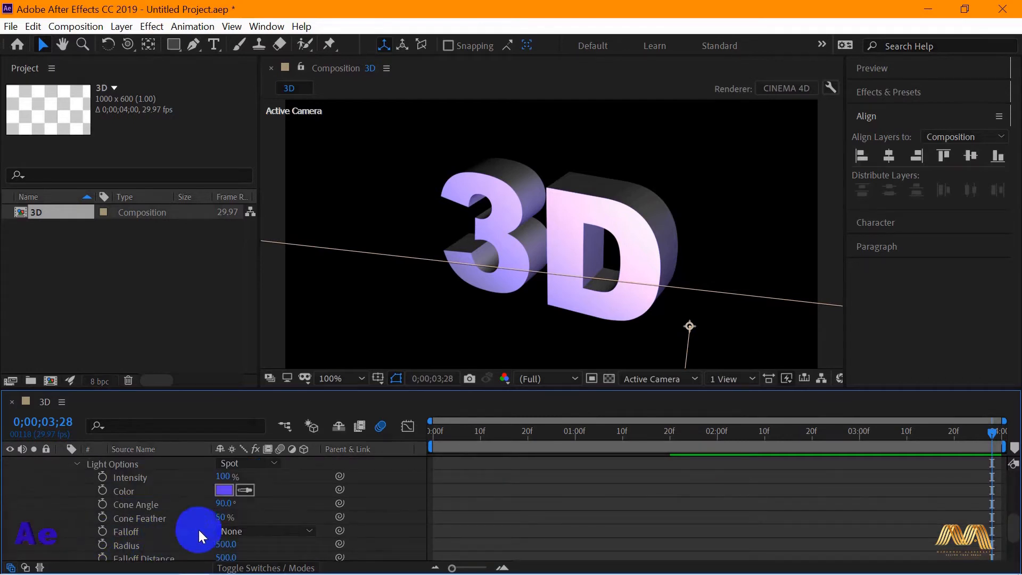
pyautogui.click(222, 490)
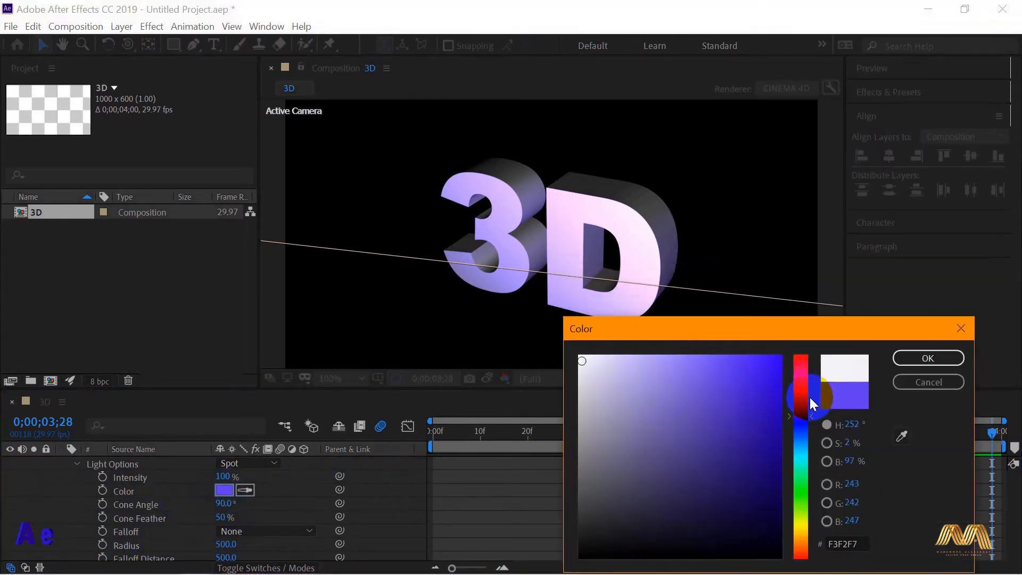
pyautogui.moveTo(805, 400); pyautogui.dragTo(803, 376)
pyautogui.moveTo(695, 372); pyautogui.dragTo(661, 359)
pyautogui.click(927, 359)
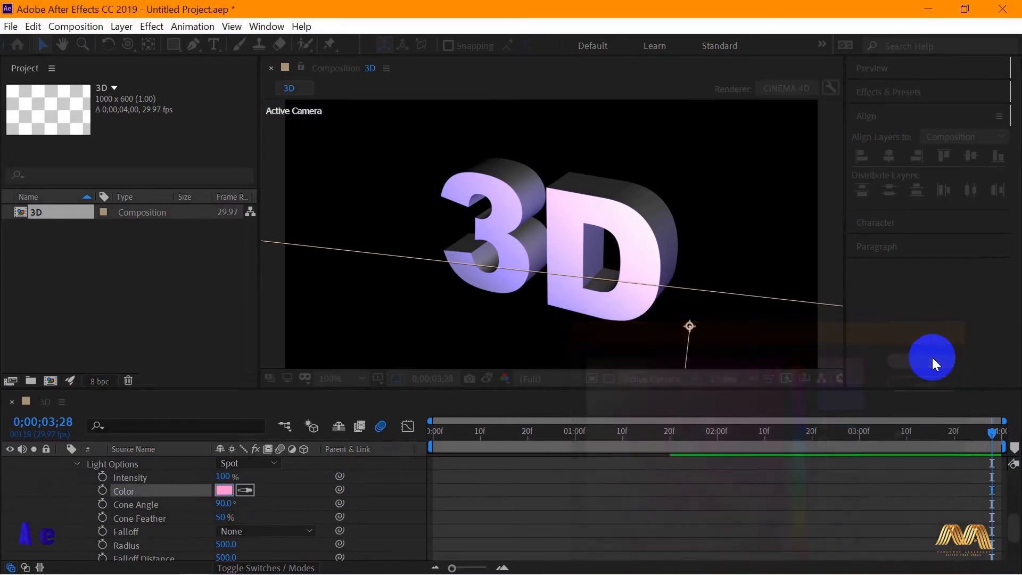
# Step: Check the new light color on the 3D text and play a preview of the composition
pyautogui.click(473, 215)
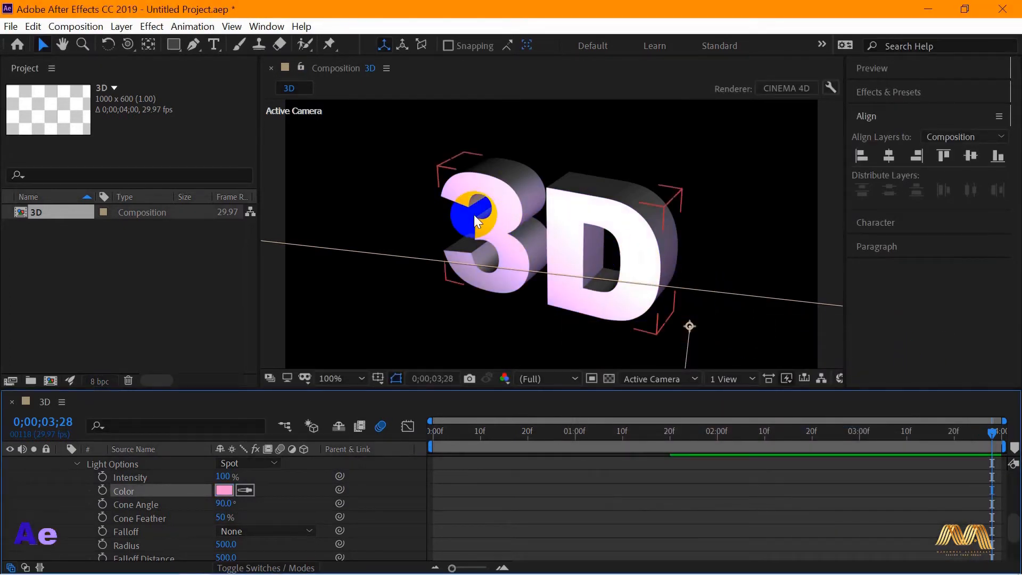
pyautogui.click(659, 309)
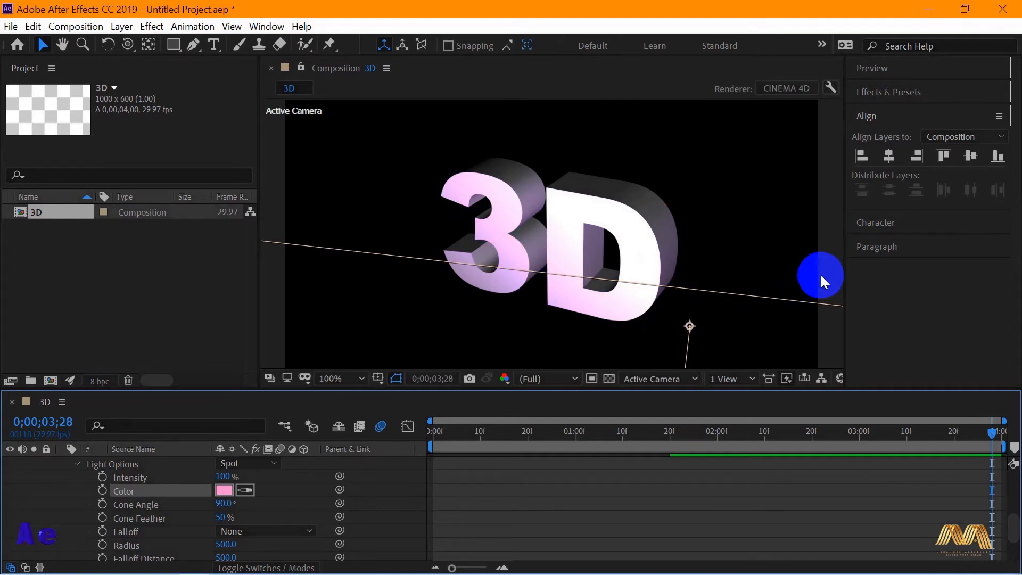
pyautogui.press('space')
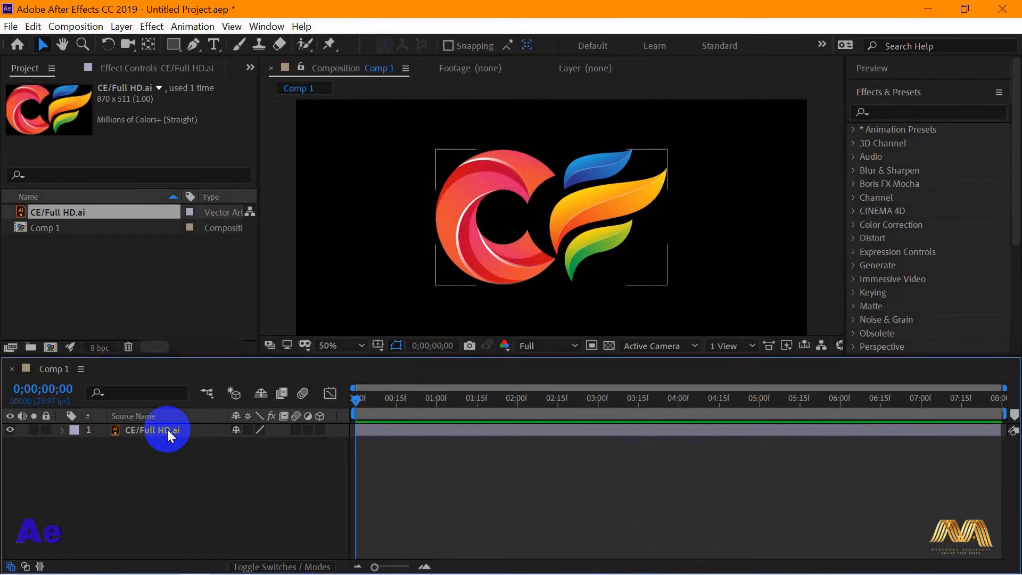
# Step: Turn the CE/Full HD.ai logo layer in Comp 1 into a 3D layer
pyautogui.click(167, 429)
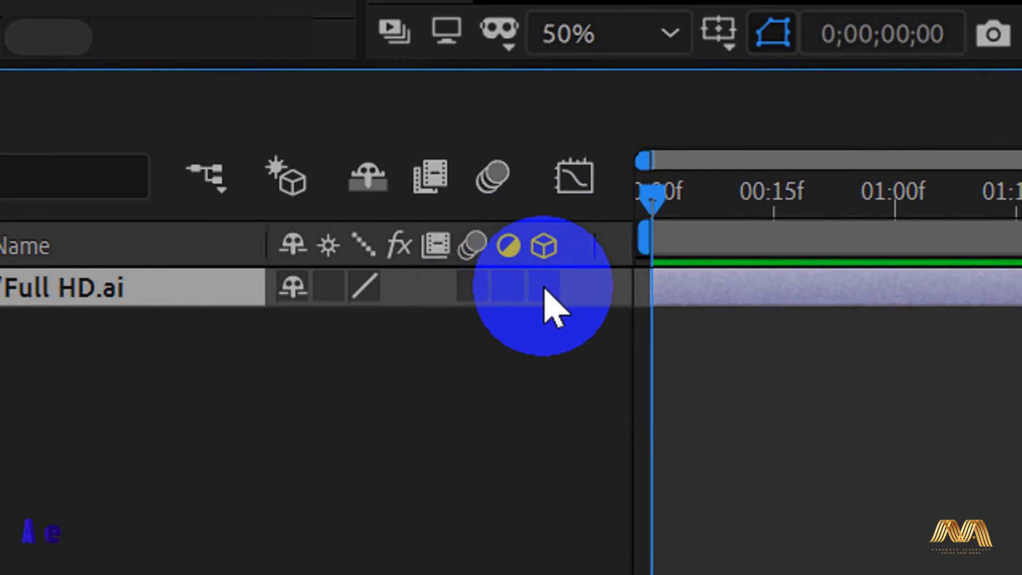
pyautogui.click(552, 357)
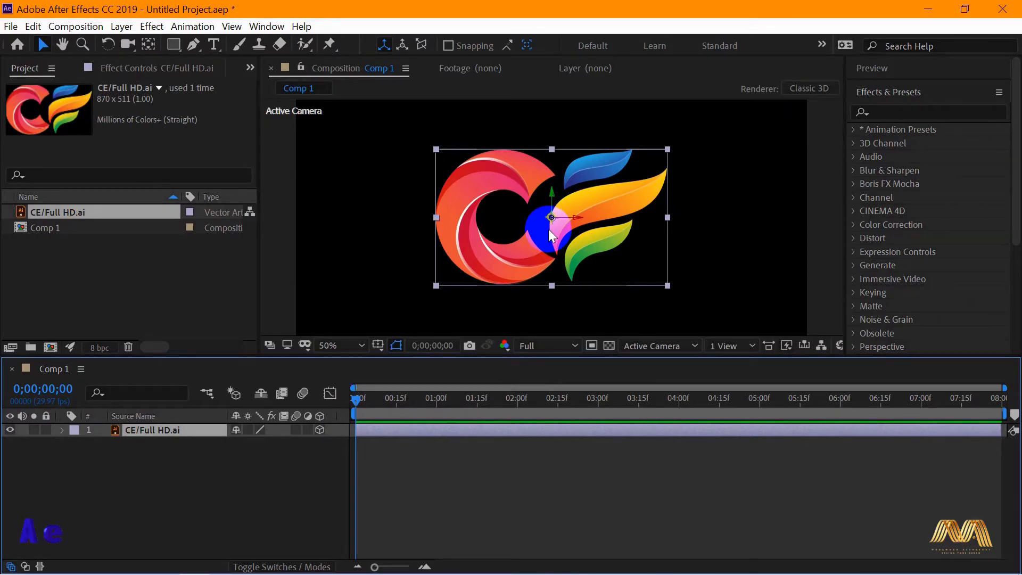
pyautogui.click(118, 27)
pyautogui.moveTo(153, 42)
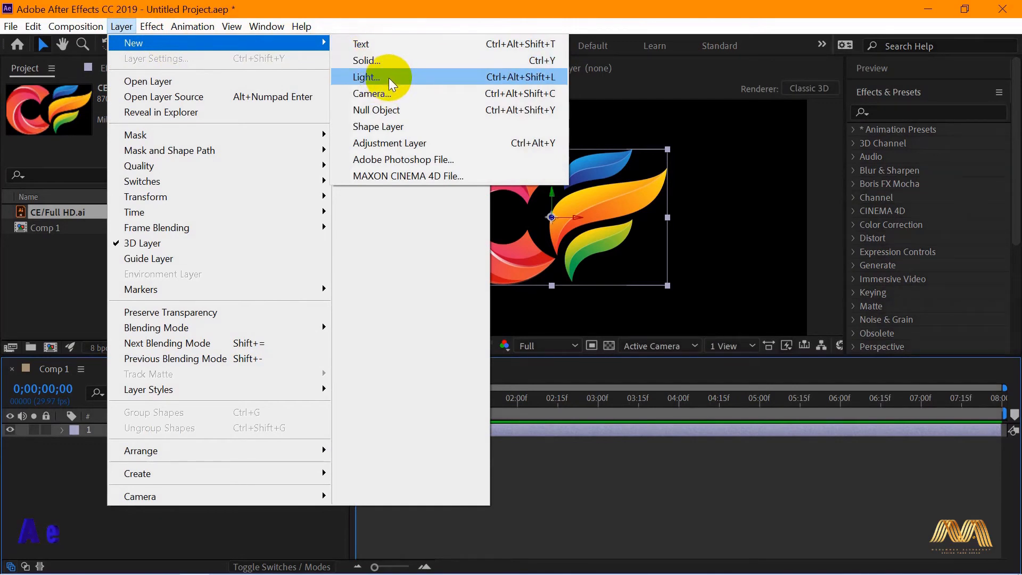
pyautogui.click(582, 235)
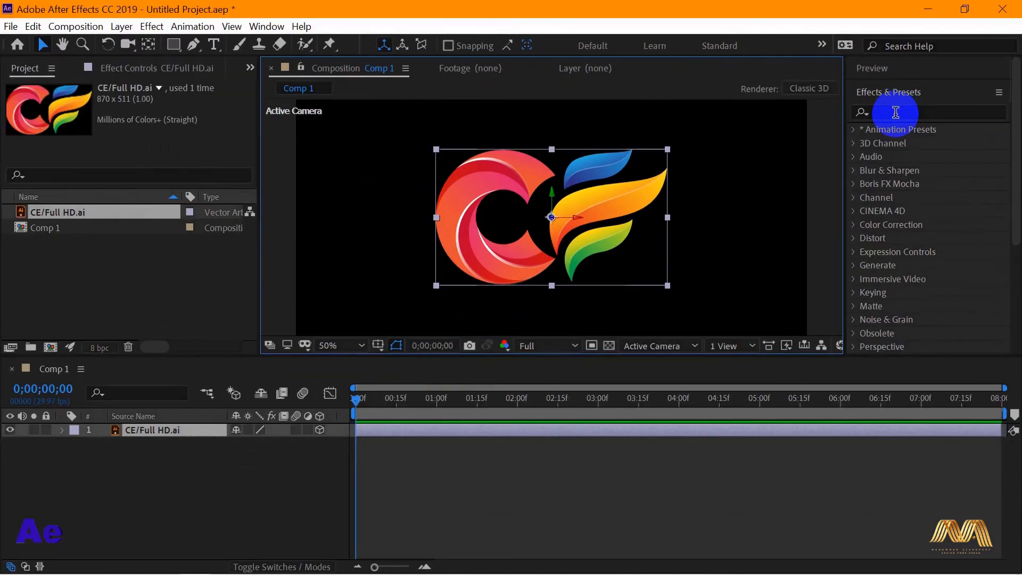
# Step: Apply the Levels effect to the CE/Full HD.ai layer and darken it by setting Input Black to 137.7
pyautogui.click(895, 113)
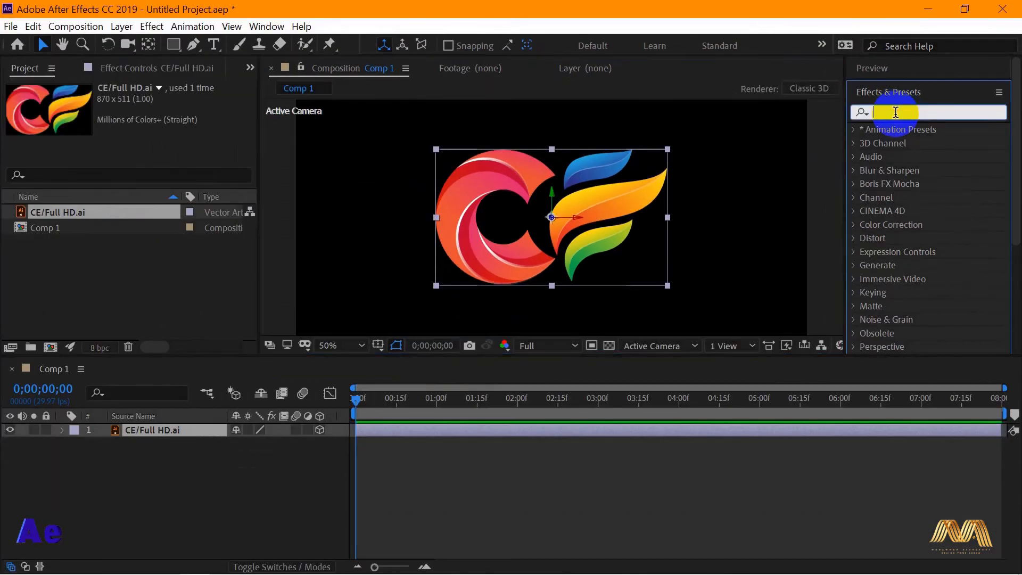
pyautogui.write('level')
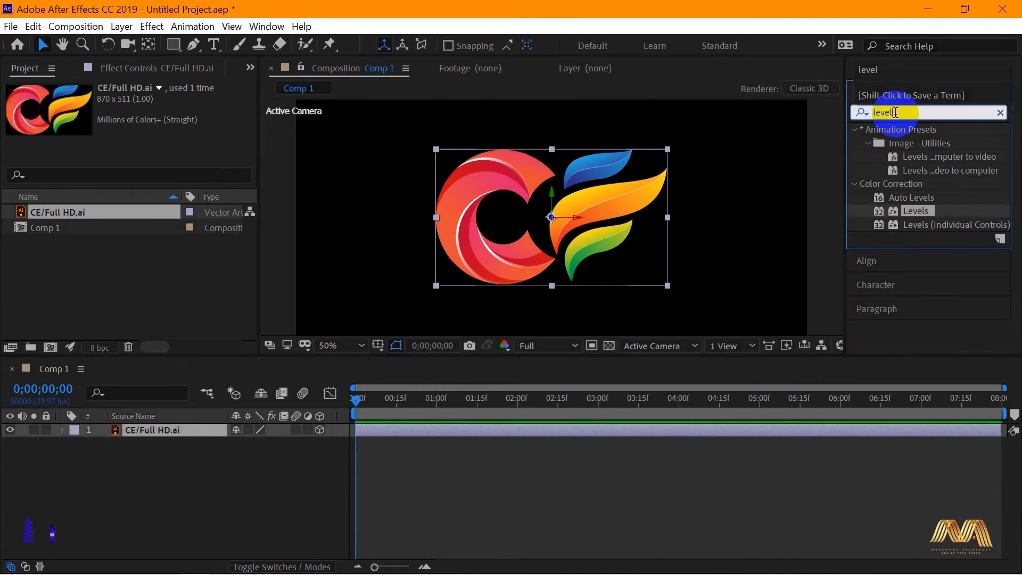
pyautogui.click(914, 210)
pyautogui.doubleClick(915, 210)
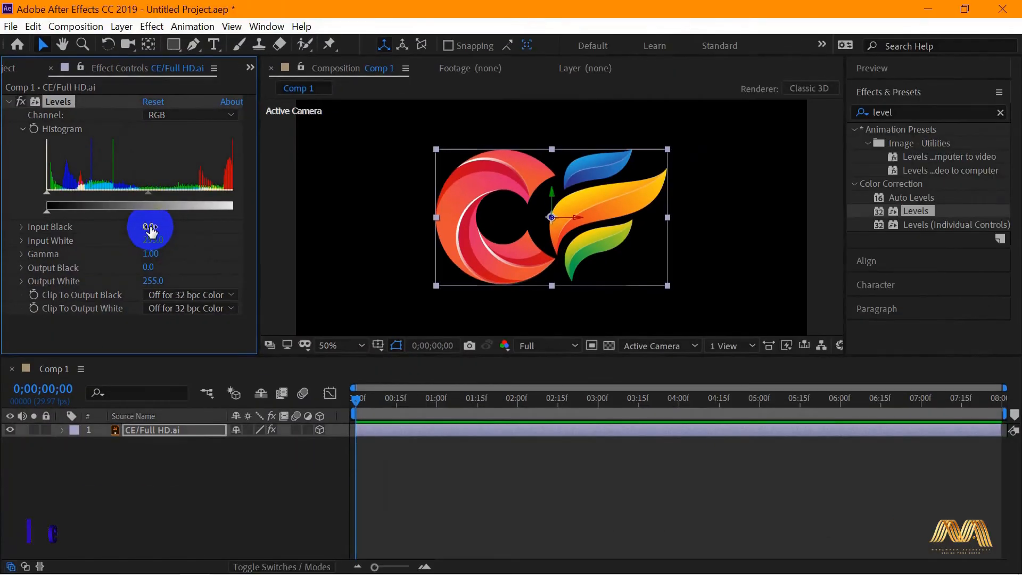
pyautogui.moveTo(151, 228); pyautogui.dragTo(193, 227)
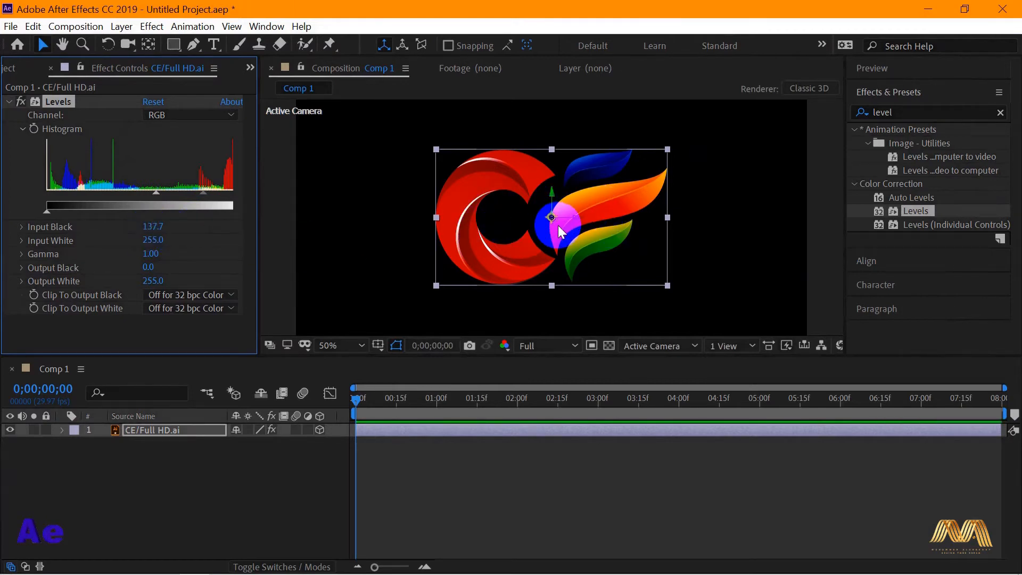
# Step: Separate the Position property of the CE/Full HD.ai layer into X, Y and Z dimensions
pyautogui.click(164, 430)
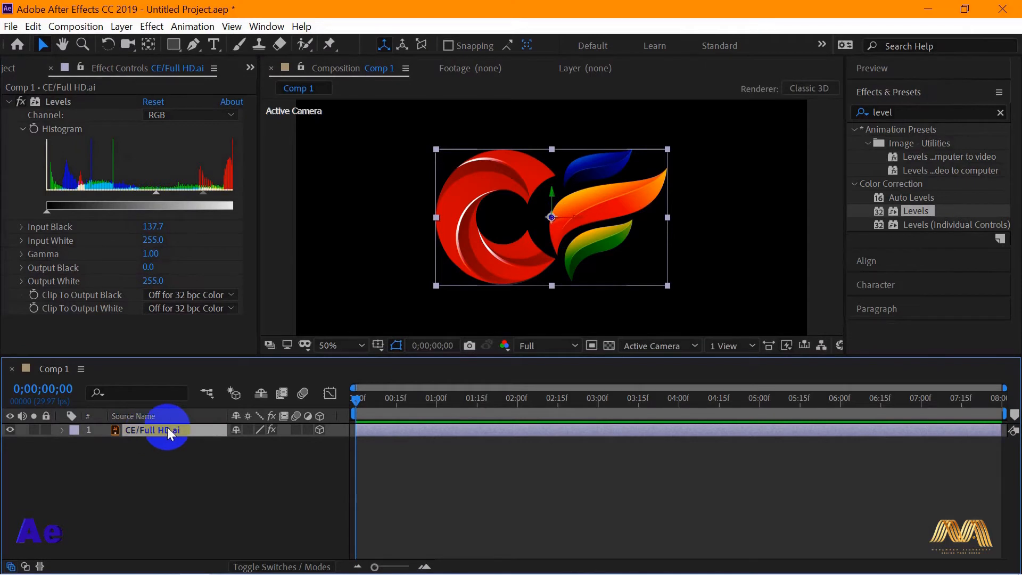
pyautogui.click(61, 431)
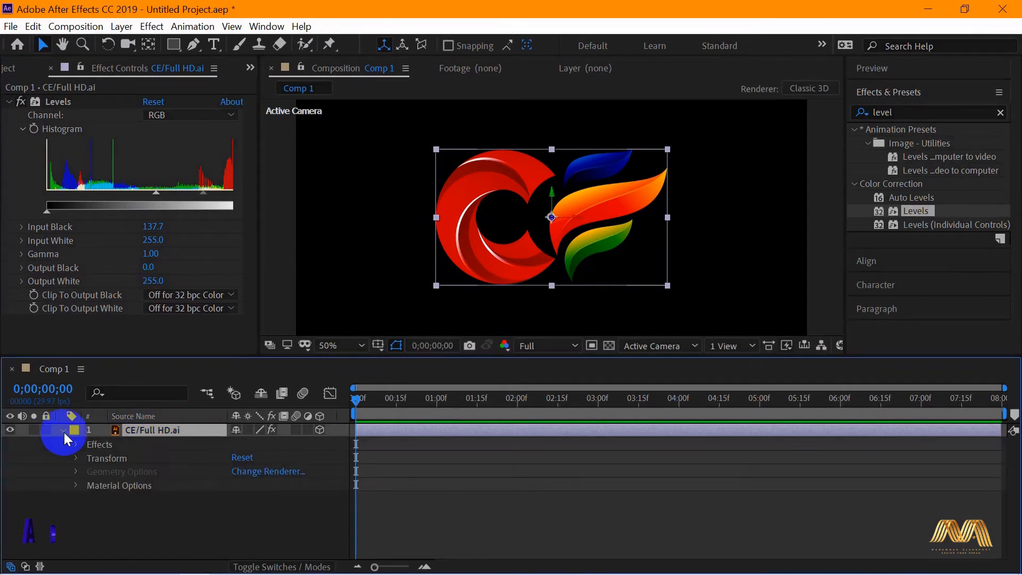
pyautogui.click(75, 458)
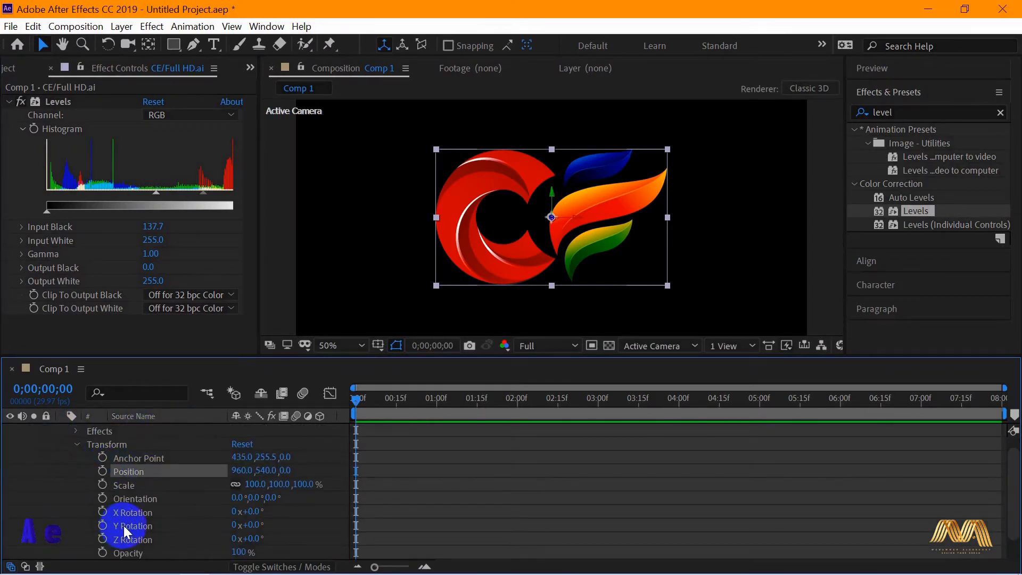
pyautogui.click(134, 513)
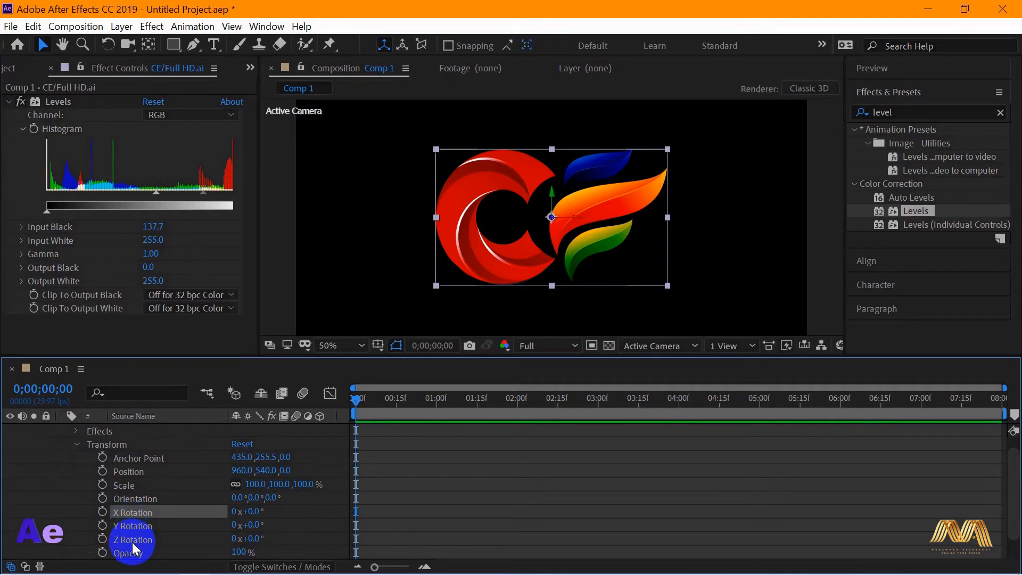
pyautogui.click(132, 542)
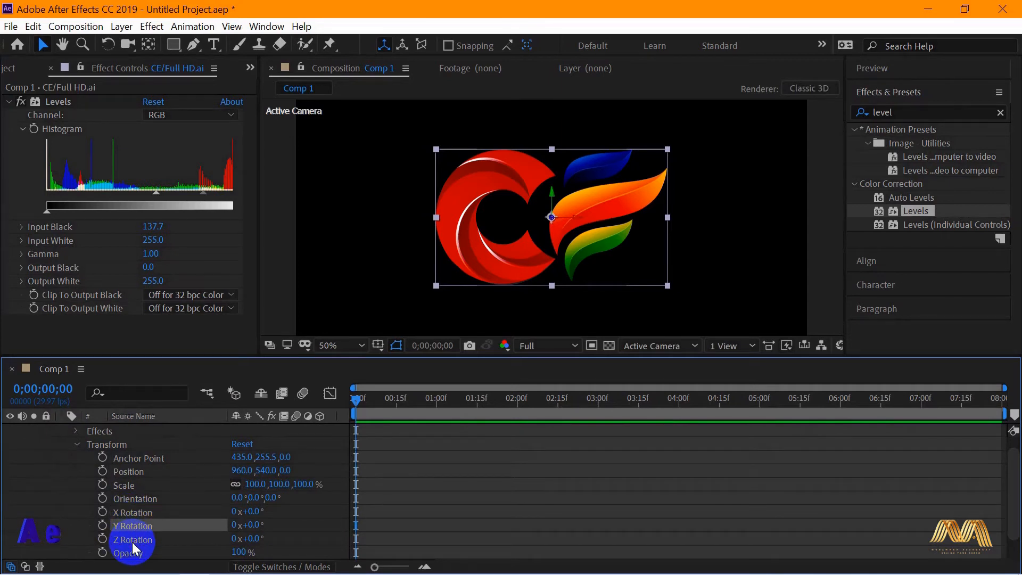
pyautogui.click(132, 541)
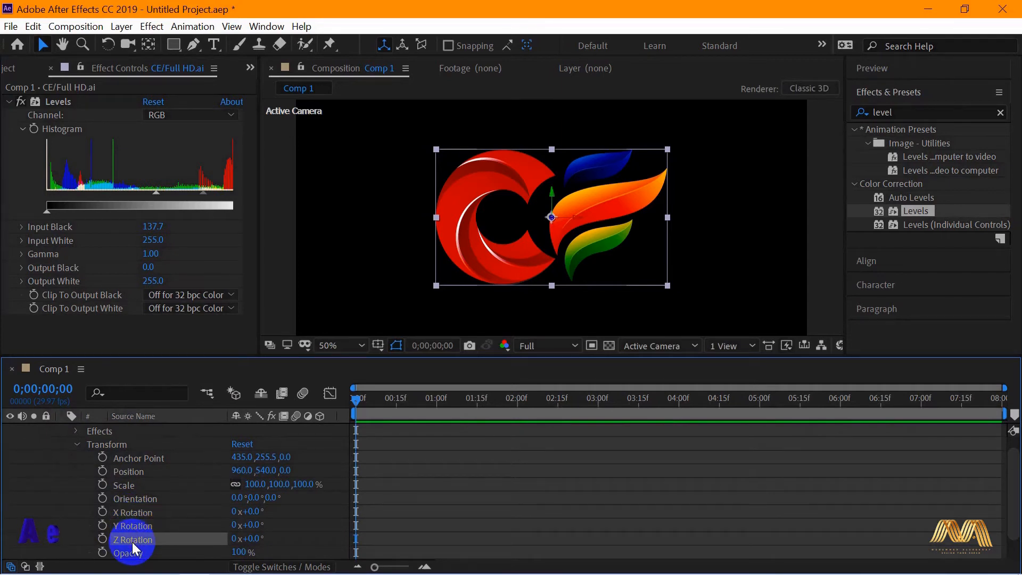
pyautogui.click(130, 471)
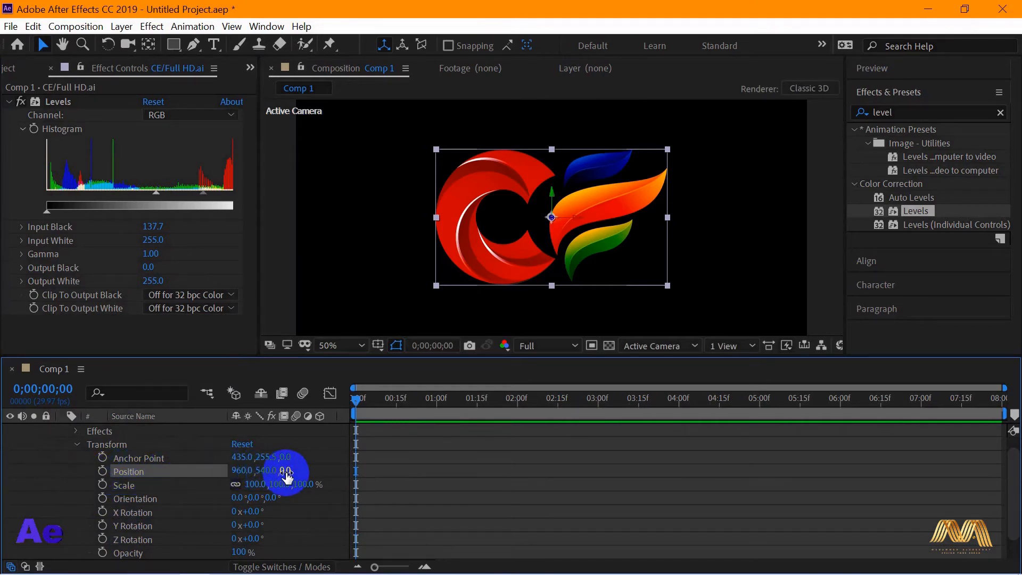
pyautogui.rightClick(136, 471)
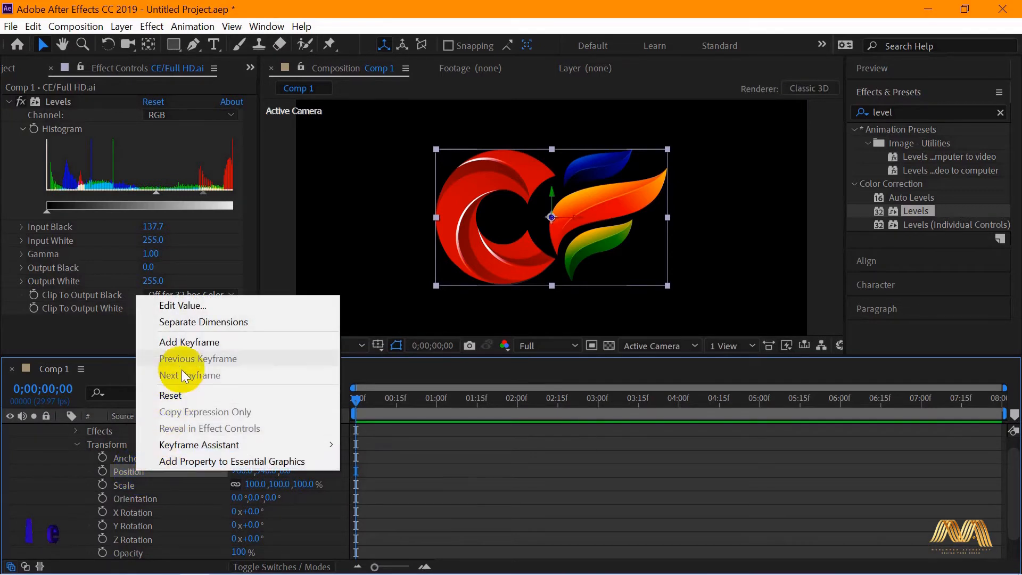
pyautogui.click(210, 327)
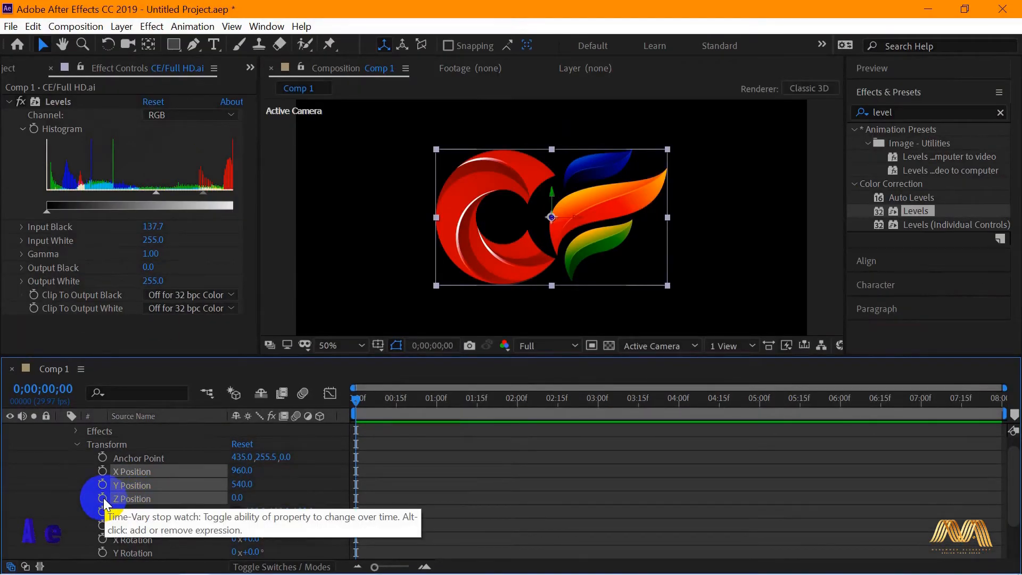
# Step: Add the expression "index" to the logo layer's Z Position and collapse the layer's properties
pyautogui.keyDown('alt'); pyautogui.click(102, 498); pyautogui.keyUp('alt')
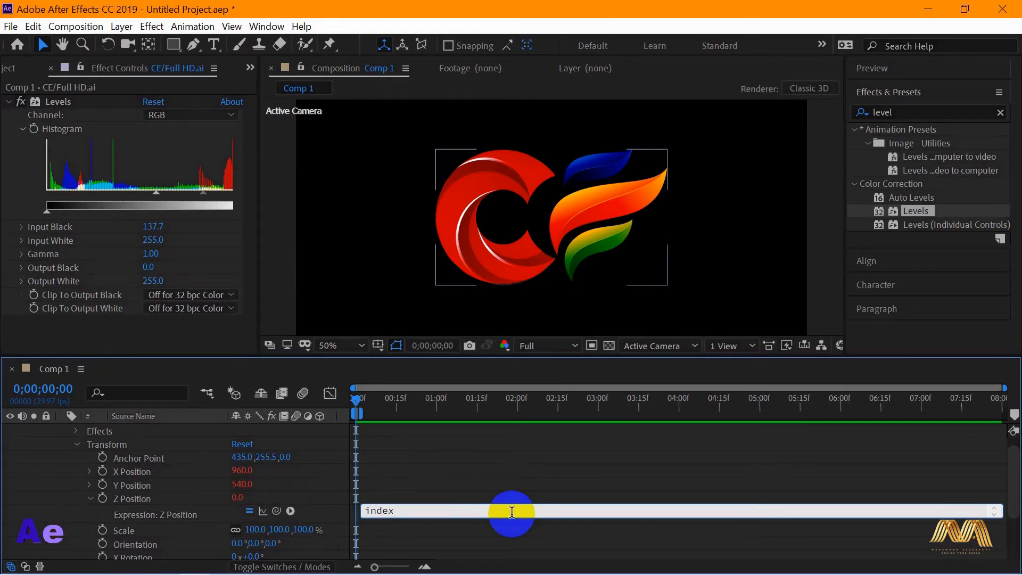
pyautogui.click(379, 494)
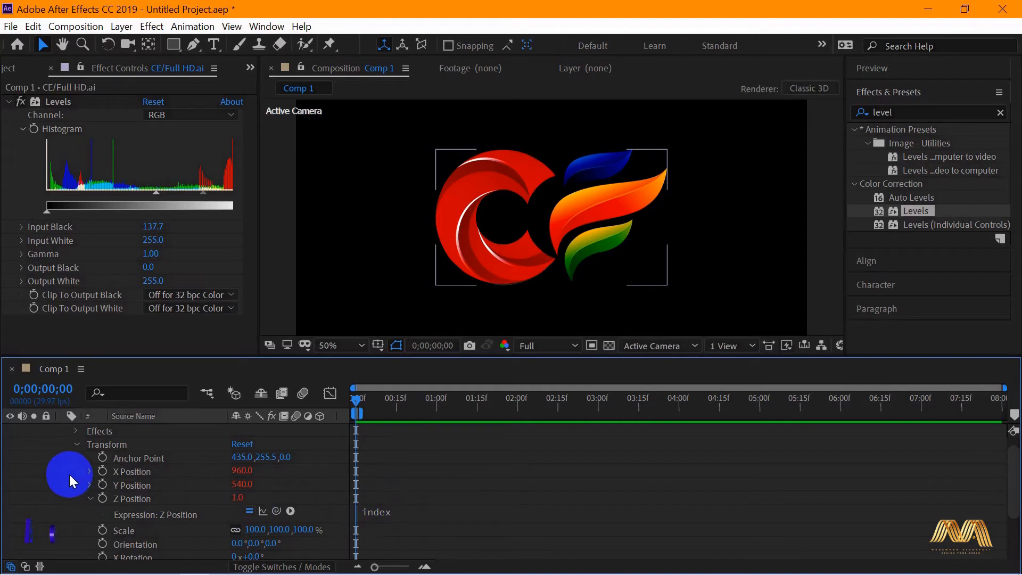
pyautogui.scroll(1, 82, 457)
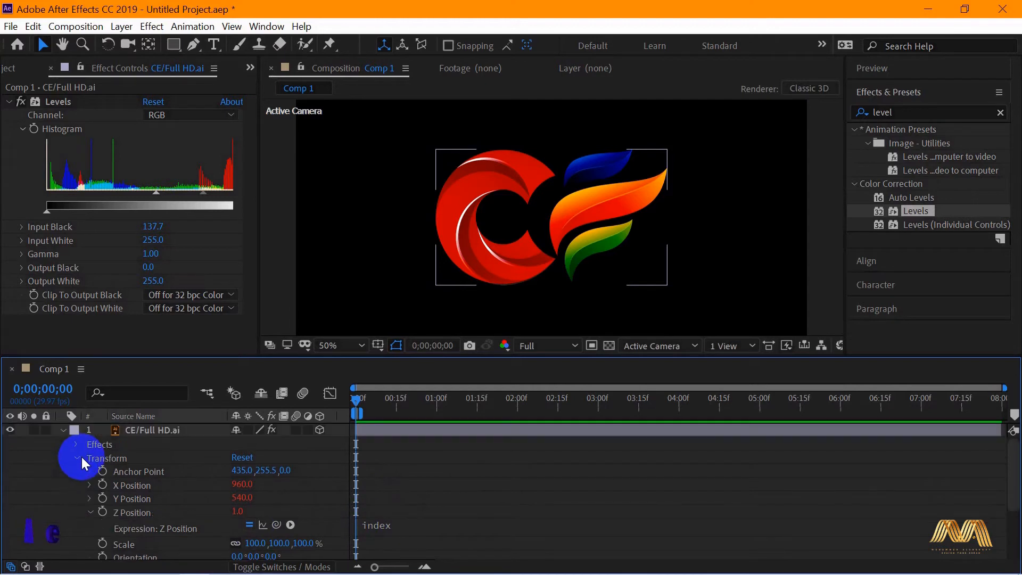
pyautogui.click(63, 430)
# Step: Duplicate the CE/Full HD.ai layer once and switch the composition view to Custom View 1
pyautogui.click(158, 431)
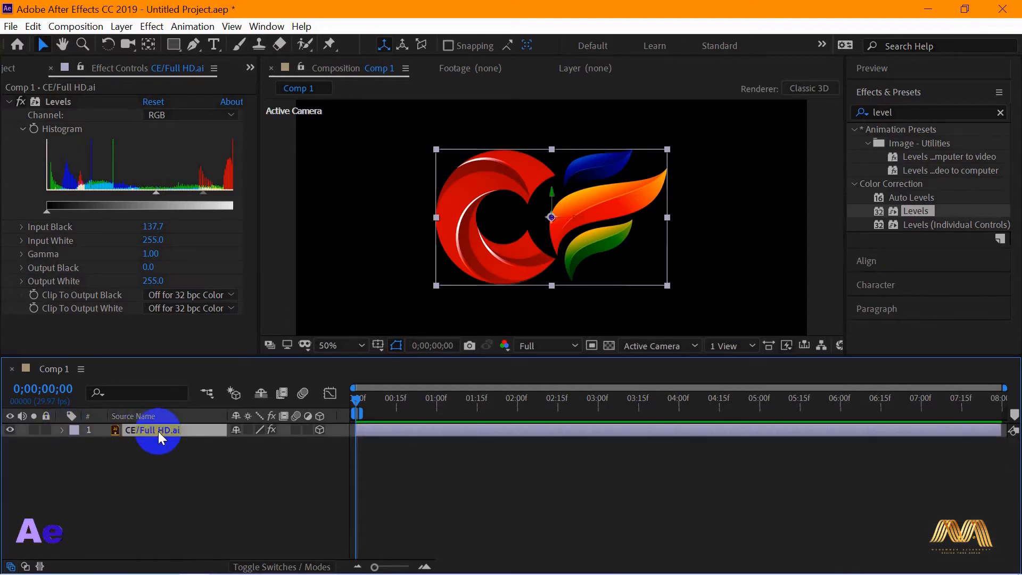
pyautogui.hotkey('ctrl', 'd')
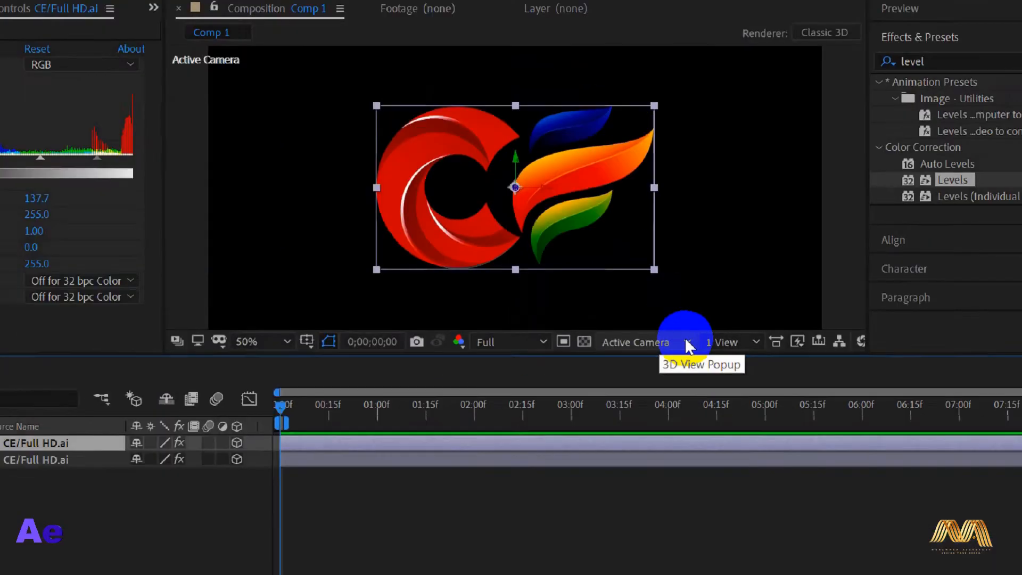
pyautogui.click(686, 341)
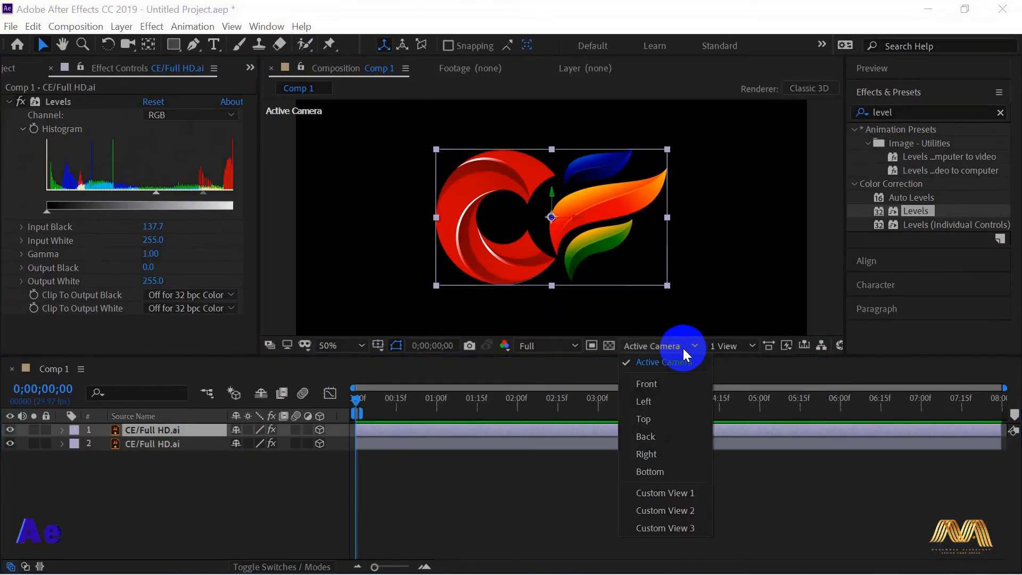
pyautogui.click(665, 493)
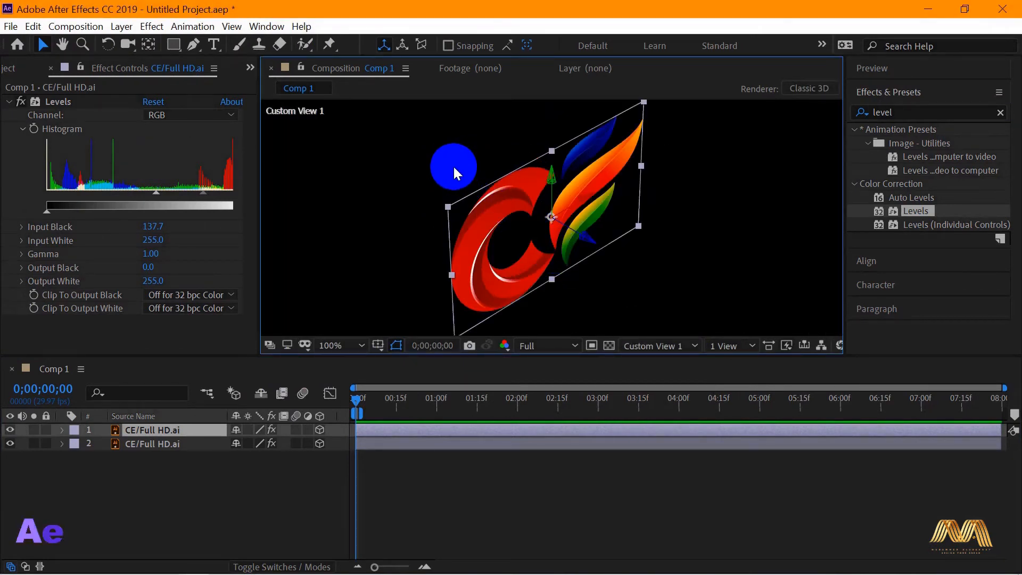
# Step: Duplicate both logo layers repeatedly to build a thick 3D stack of at least 50 layers
pyautogui.moveTo(146, 463); pyautogui.dragTo(166, 428)
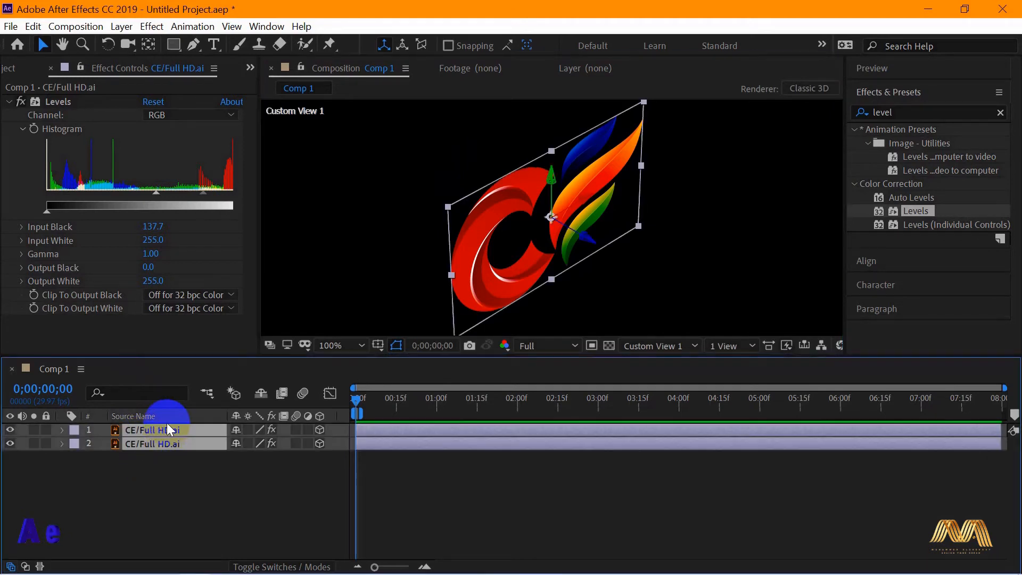
pyautogui.hotkey('ctrl', 'd')
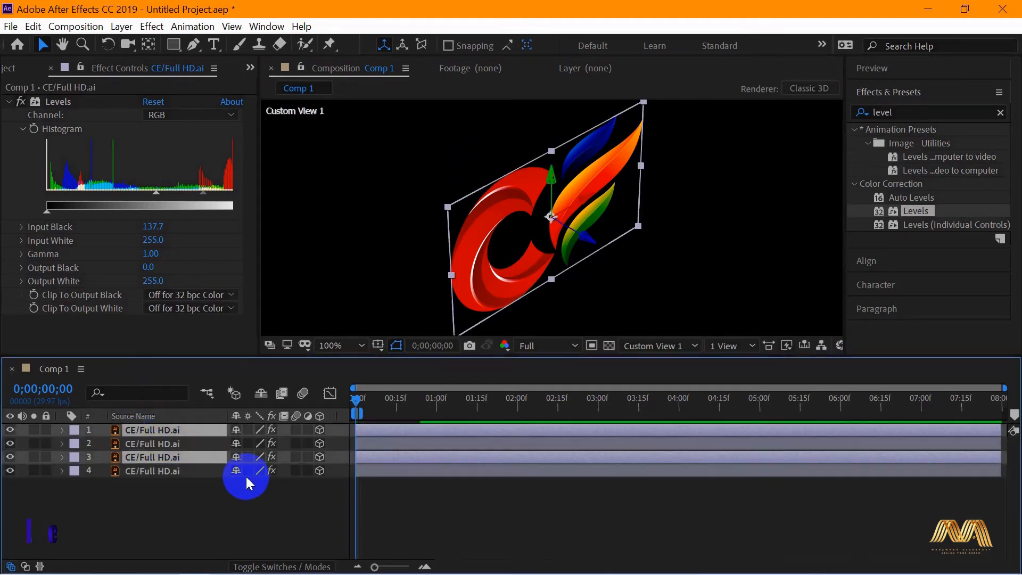
pyautogui.hotkey('ctrl', 'd')
pyautogui.hotkey('ctrl', 'd')
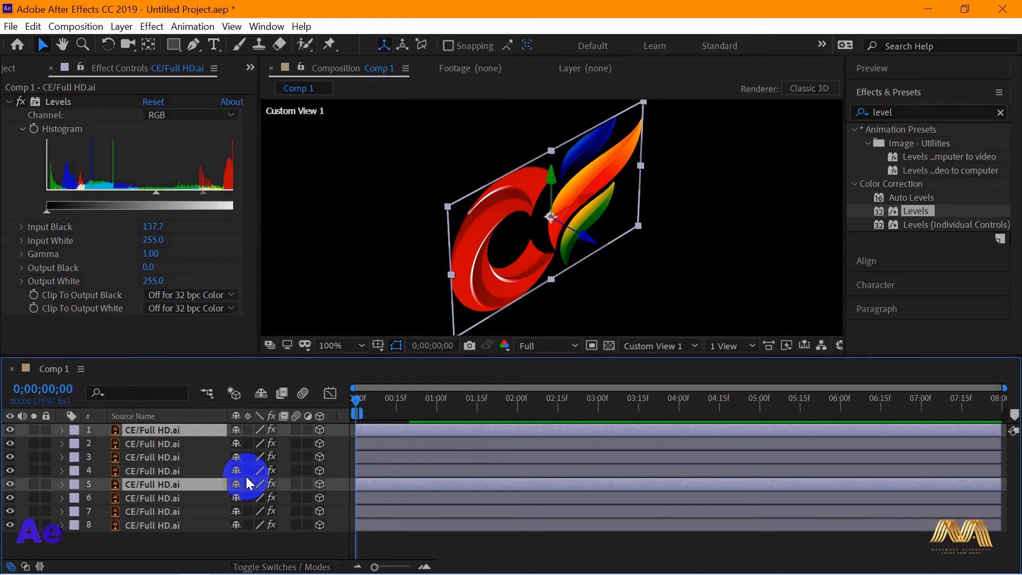
pyautogui.hotkey('ctrl', 'd')
pyautogui.hotkey('ctrl', 'd')
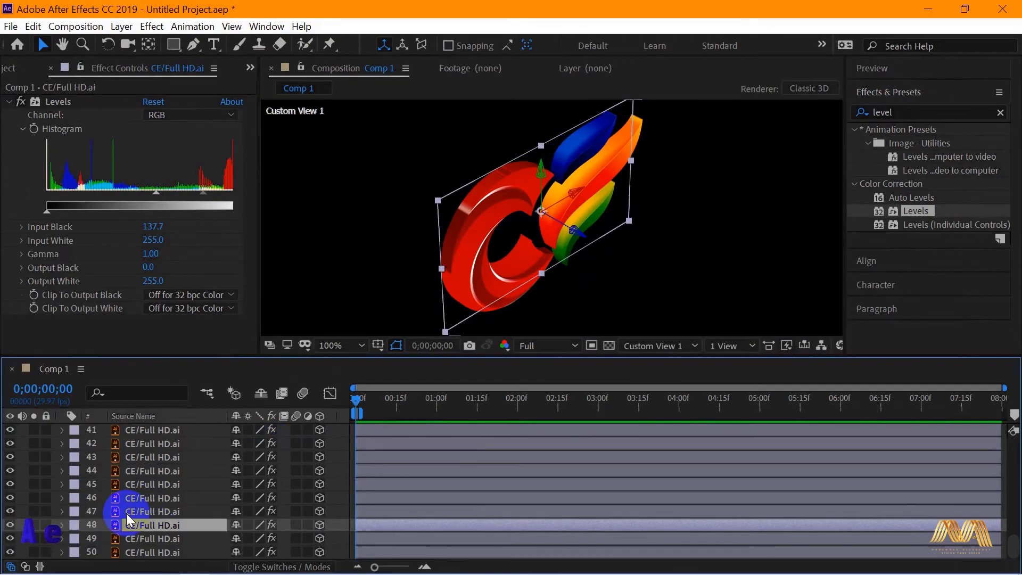
# Step: Turn off the Levels effect on the first CE/Full HD.ai layer so the front face shows its original colours
pyautogui.scroll(8, 162, 478)
pyautogui.scroll(5, 165, 471)
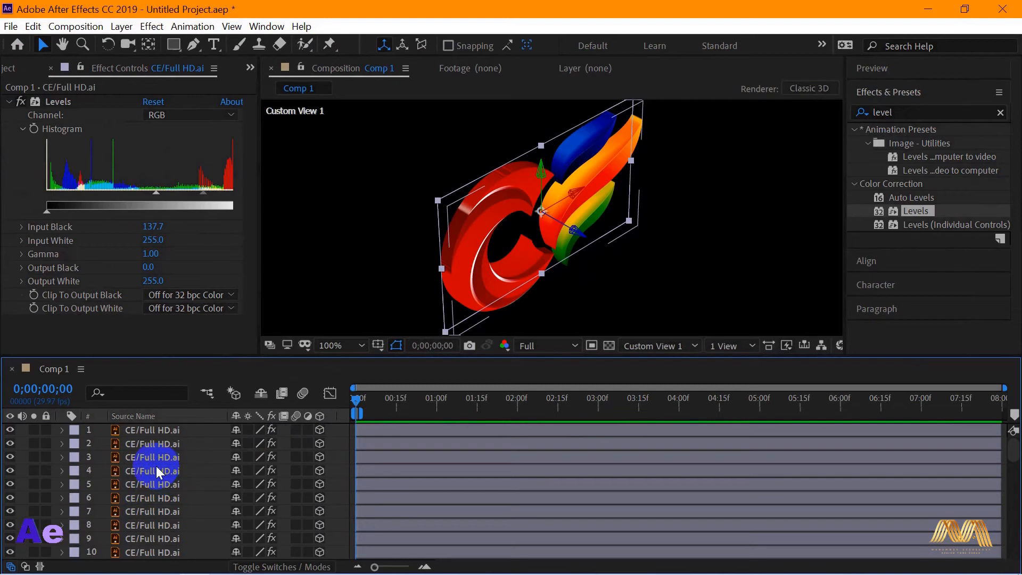
pyautogui.click(136, 428)
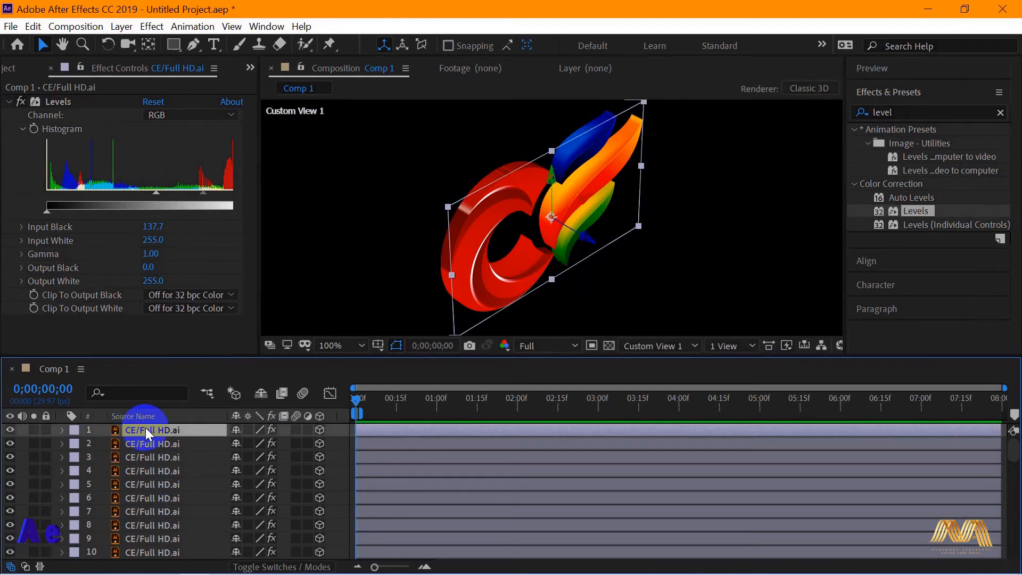
pyautogui.click(21, 101)
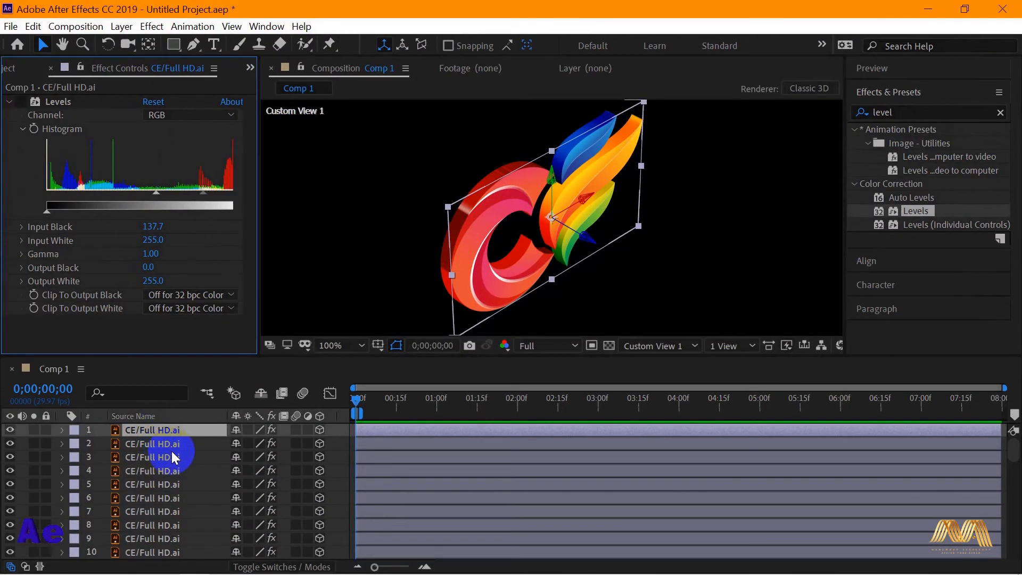
# Step: Turn off the Levels effect on layer 50 at the back of the logo stack and deselect the layer
pyautogui.scroll(-7, 171, 451)
pyautogui.scroll(-6, 172, 451)
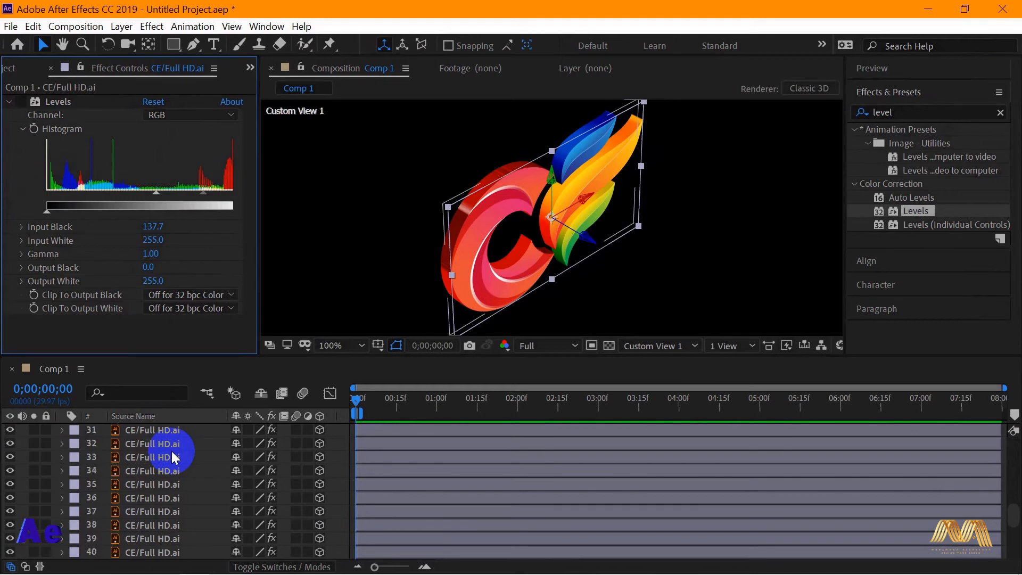
pyautogui.click(164, 549)
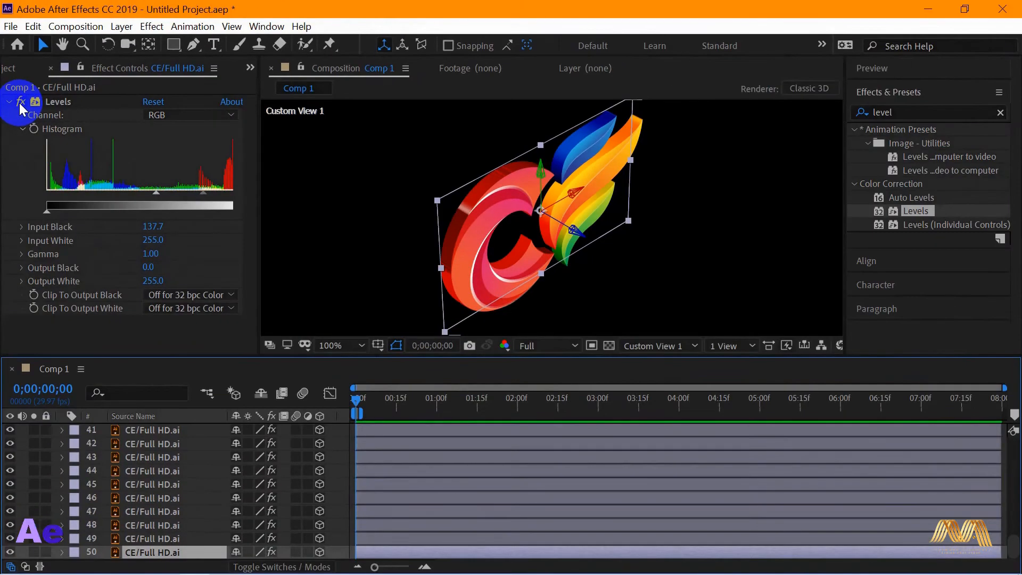
pyautogui.click(19, 102)
pyautogui.click(298, 415)
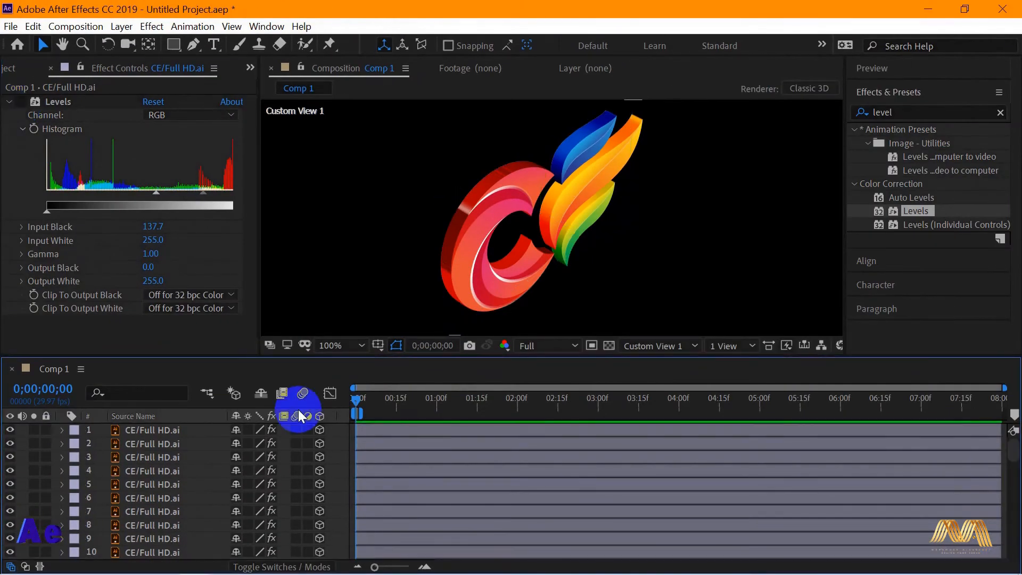
pyautogui.click(599, 234)
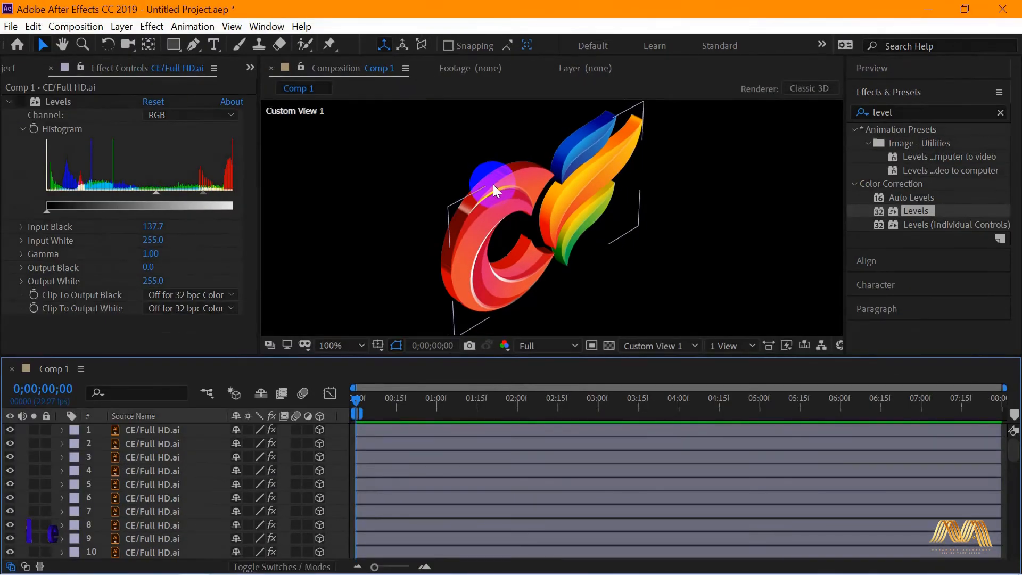
# Step: Select all 50 CE/Full HD.ai layers and pre-compose them as Pre-comp 1, moving all attributes into the new composition
pyautogui.click(167, 430)
pyautogui.scroll(-10, 149, 434)
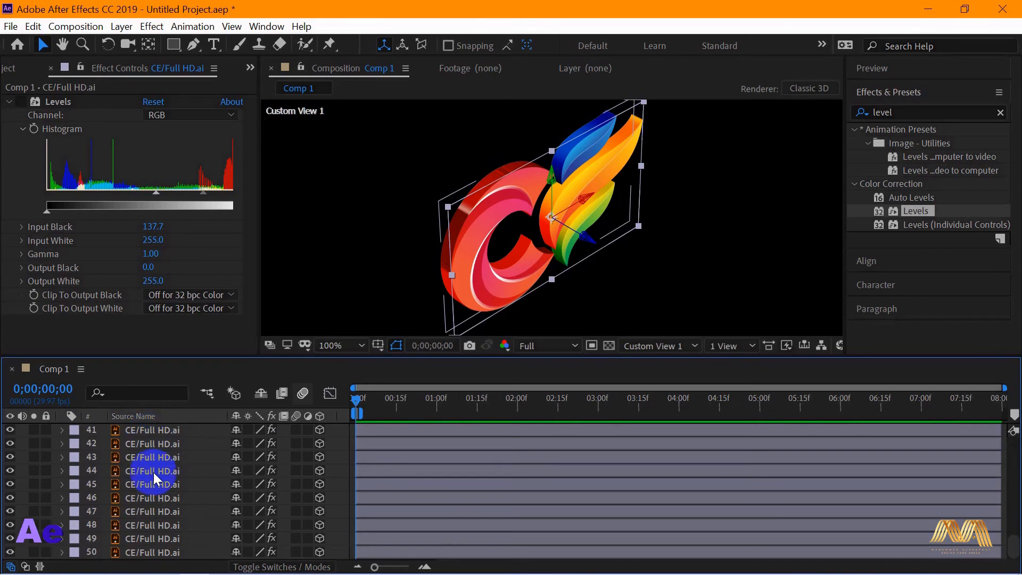
pyautogui.keyDown('shift'); pyautogui.click(145, 548); pyautogui.keyUp('shift')
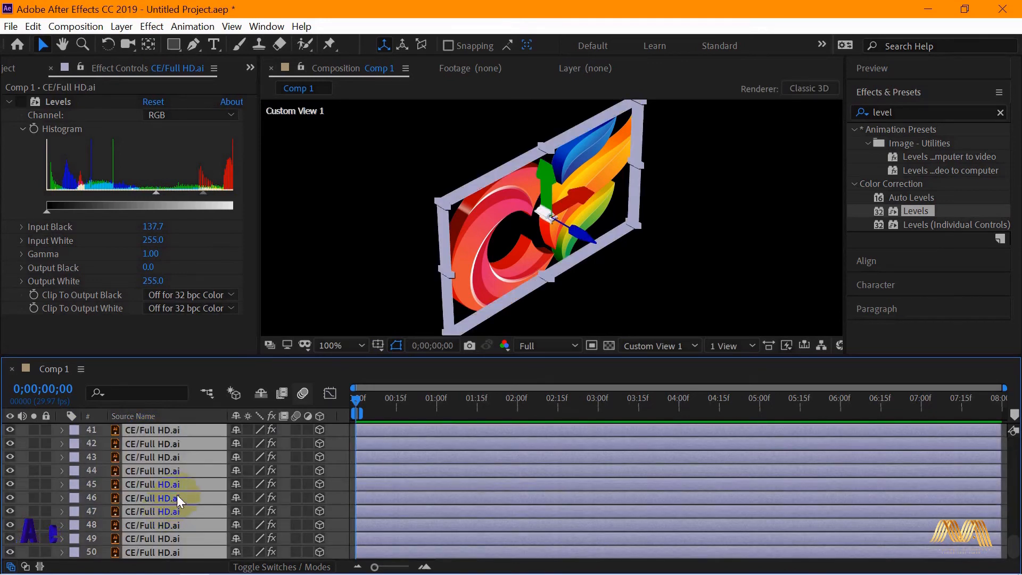
pyautogui.rightClick(176, 494)
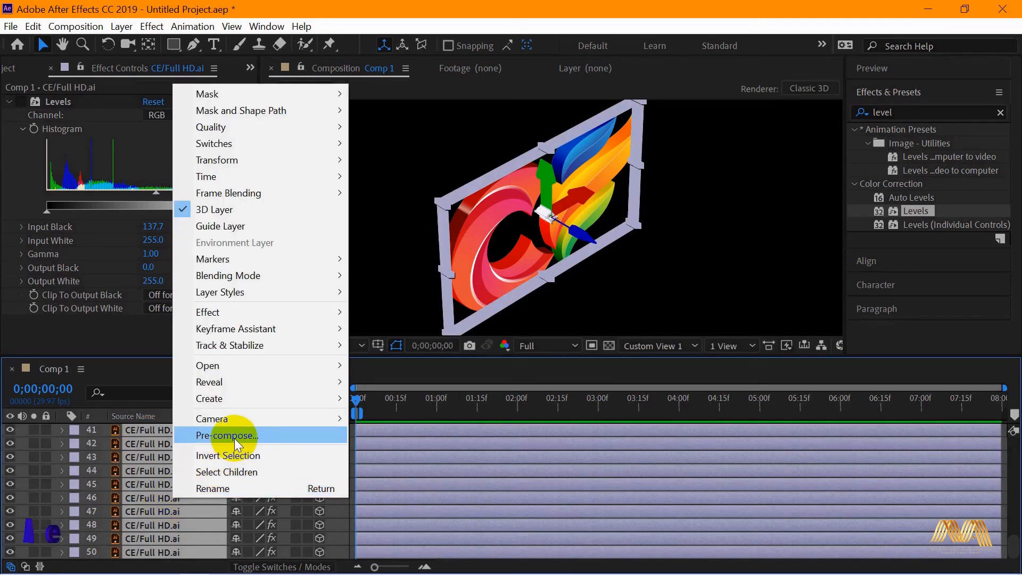
pyautogui.click(234, 436)
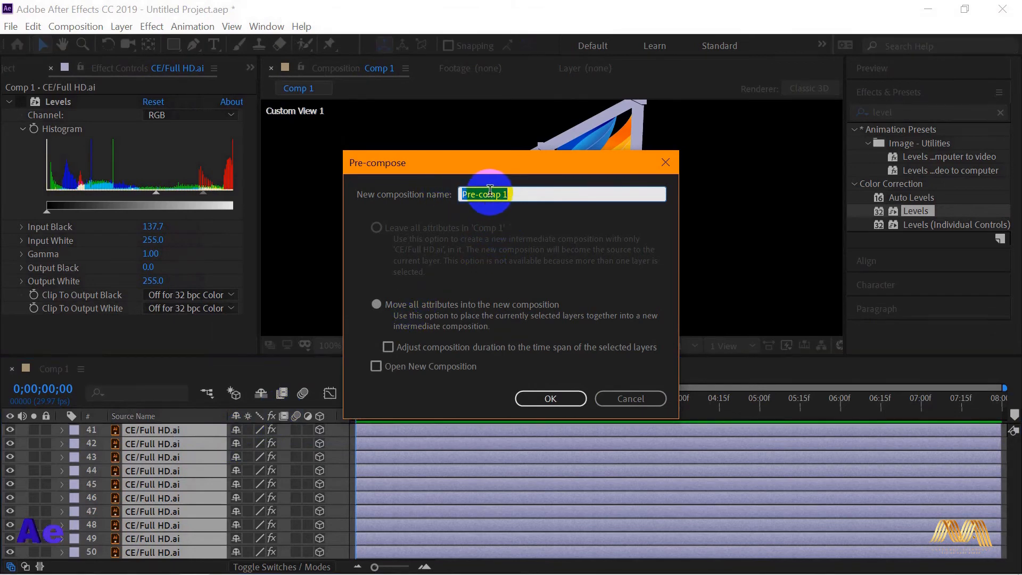
pyautogui.click(538, 406)
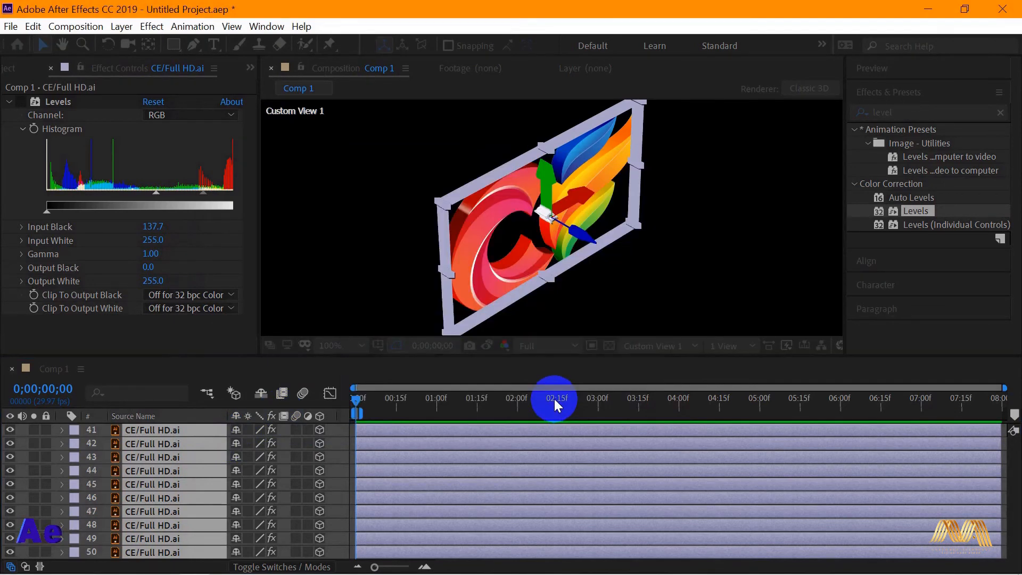
# Step: Make Pre-comp 1 a 3D layer with collapsed transformations and switch the composition view to Active Camera
pyautogui.click(143, 429)
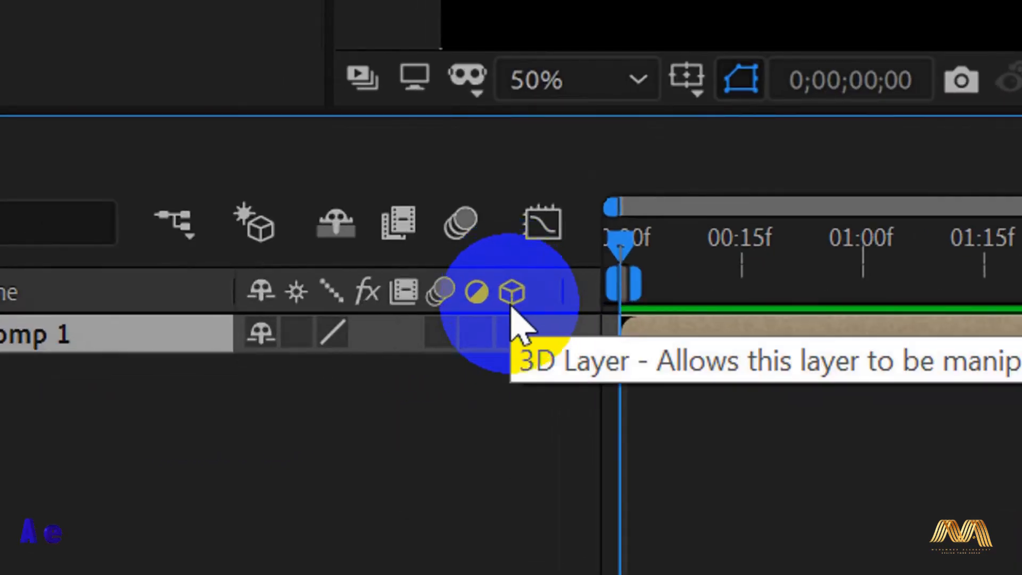
pyautogui.click(512, 334)
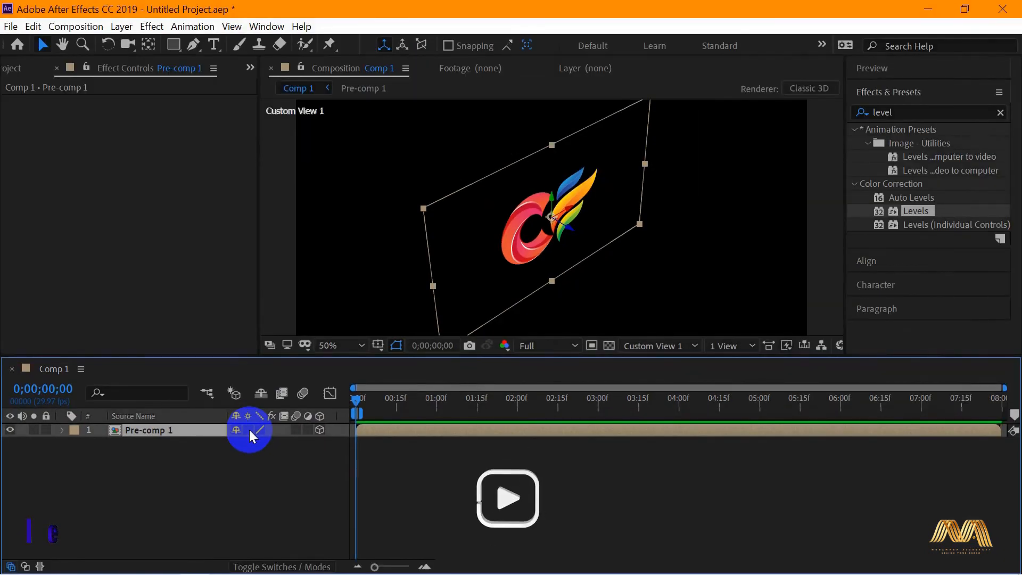
pyautogui.click(248, 430)
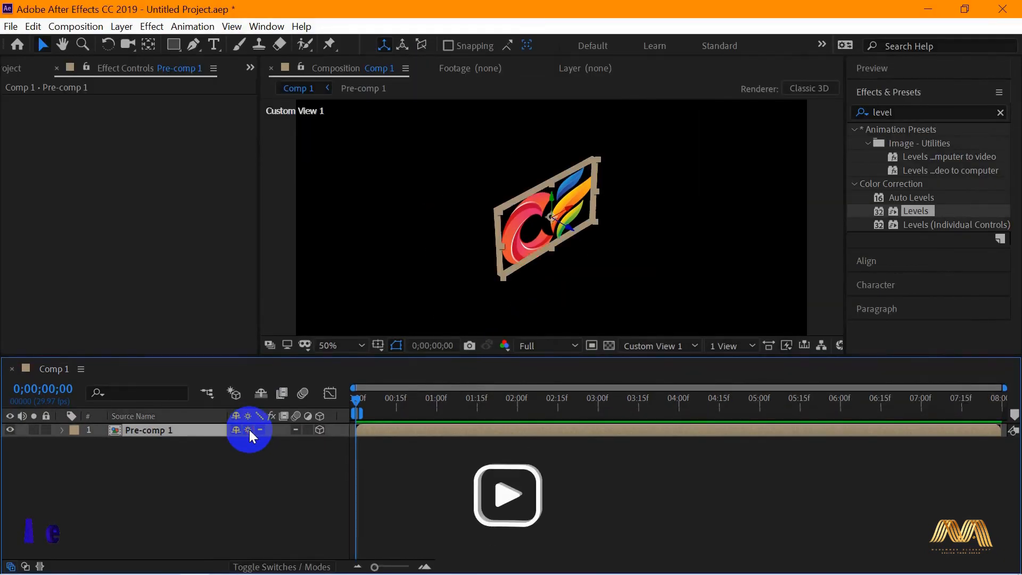
pyautogui.click(683, 346)
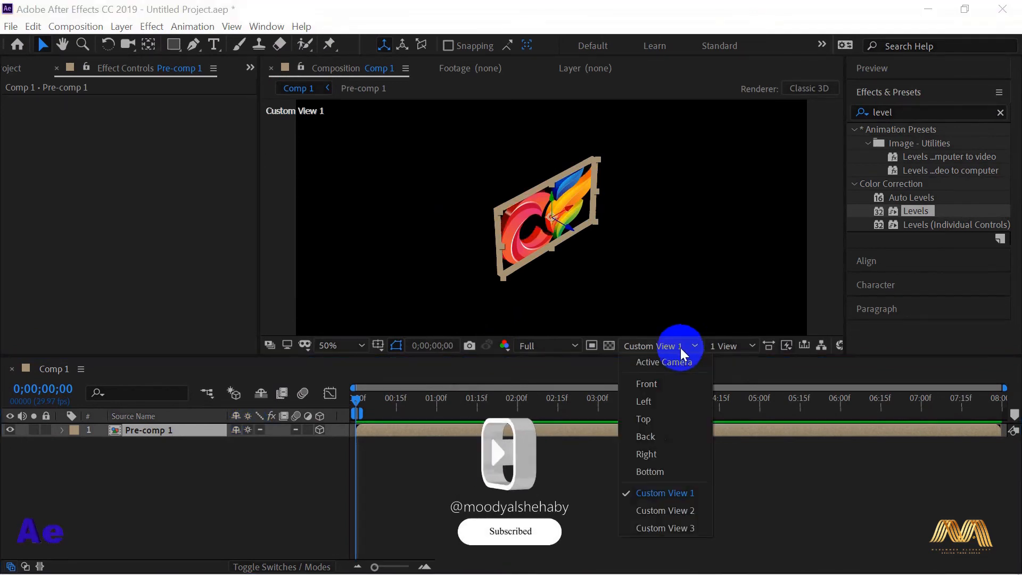
pyautogui.click(675, 362)
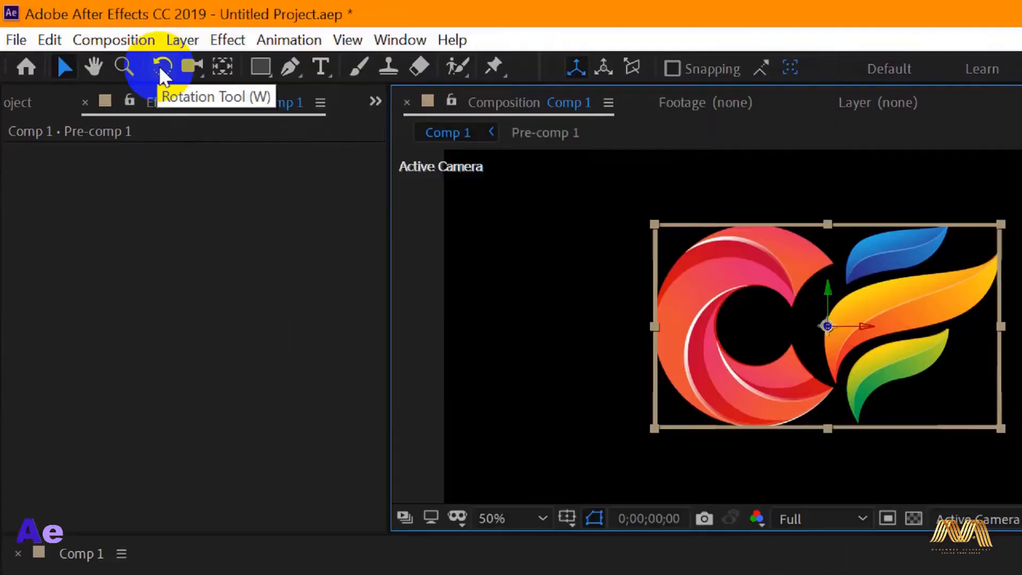
# Step: Try turning the pre-composed logo with the Rotation tool to inspect its 3D depth
pyautogui.click(158, 65)
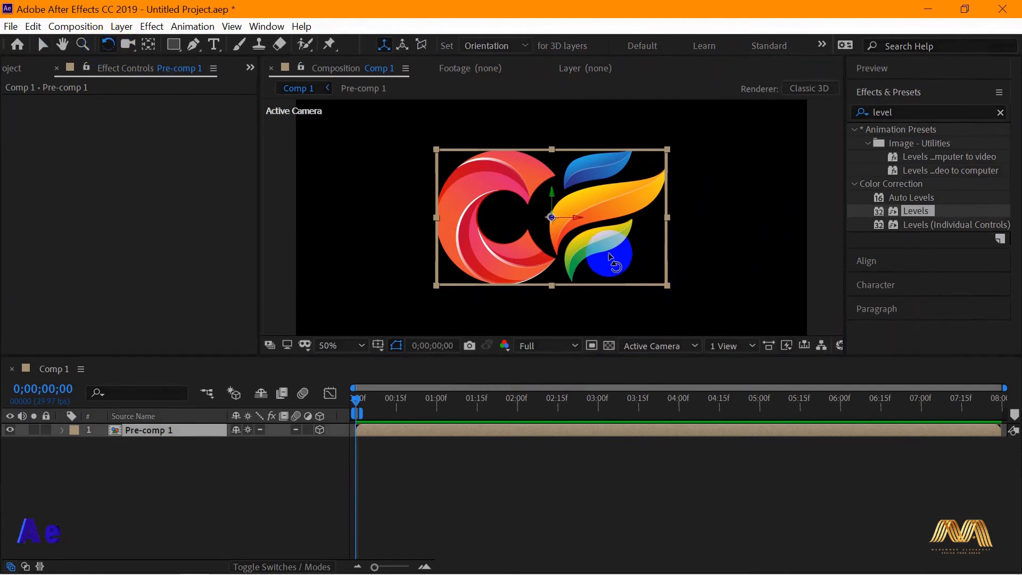
pyautogui.moveTo(610, 255); pyautogui.dragTo(596, 251)
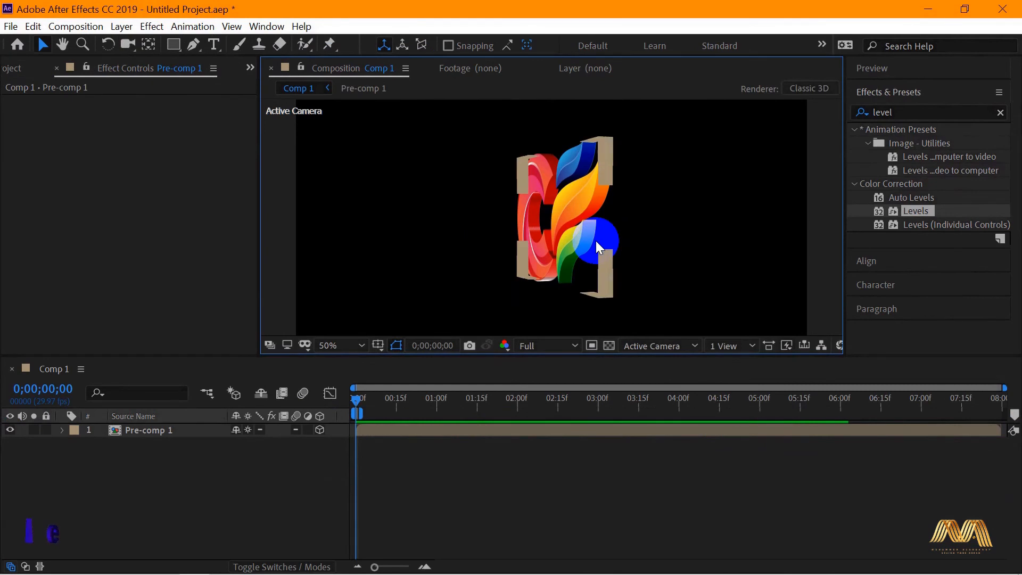
pyautogui.click(634, 243)
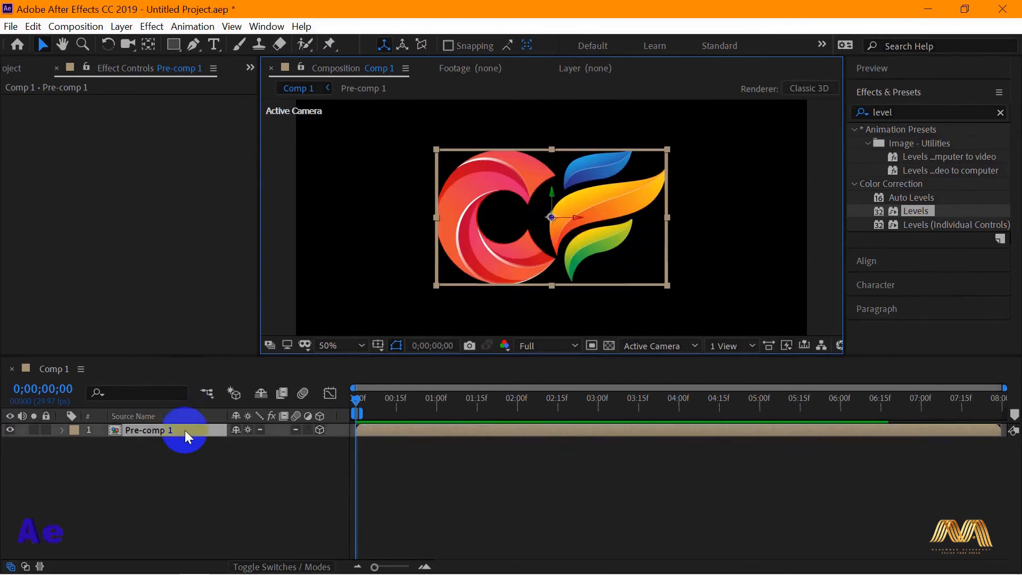
pyautogui.click(206, 450)
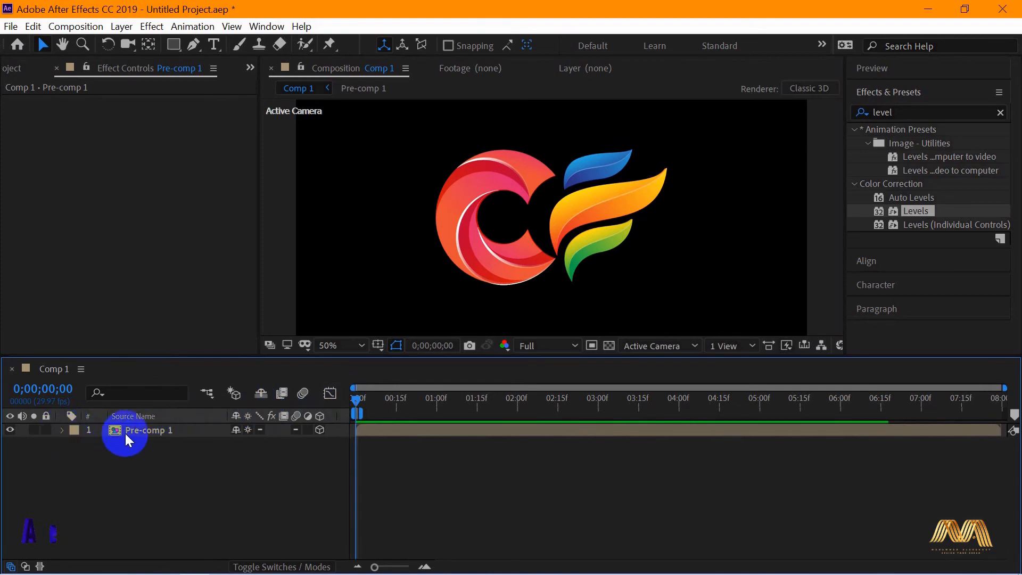
# Step: Expand the Transform properties of Pre-comp 1 and add a Y Rotation keyframe at the start of the timeline
pyautogui.click(89, 436)
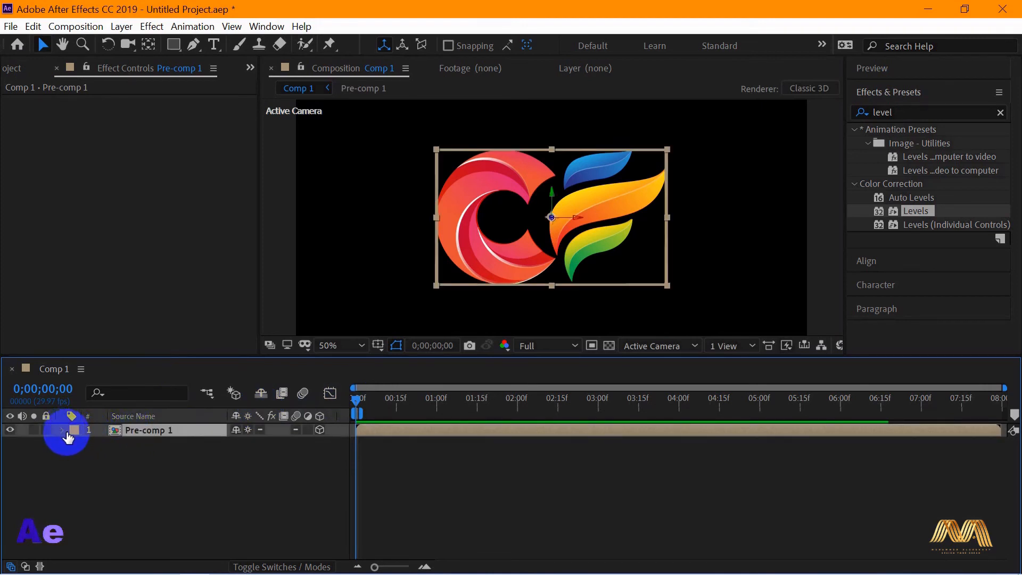
pyautogui.click(61, 432)
pyautogui.click(78, 445)
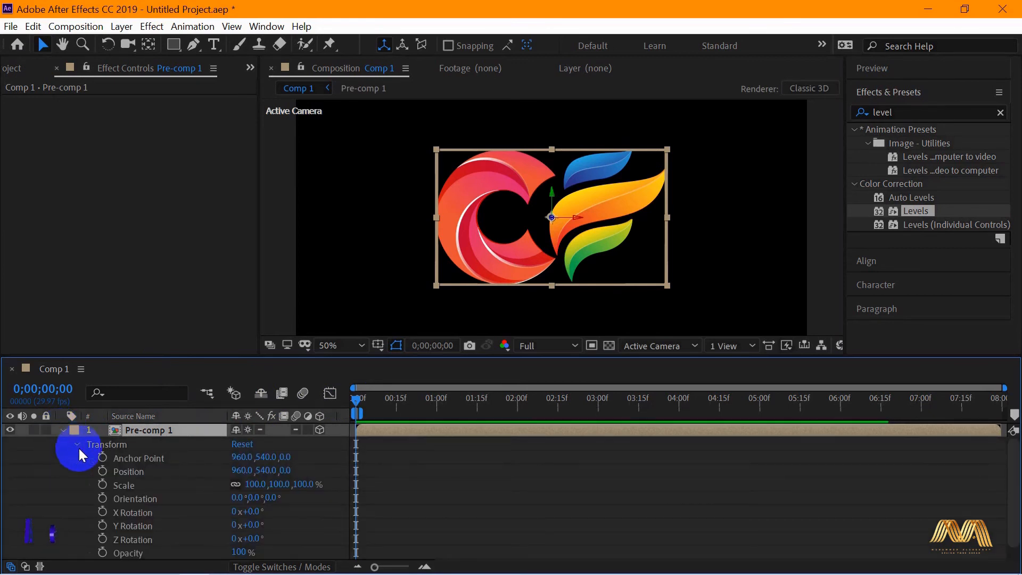
pyautogui.click(126, 526)
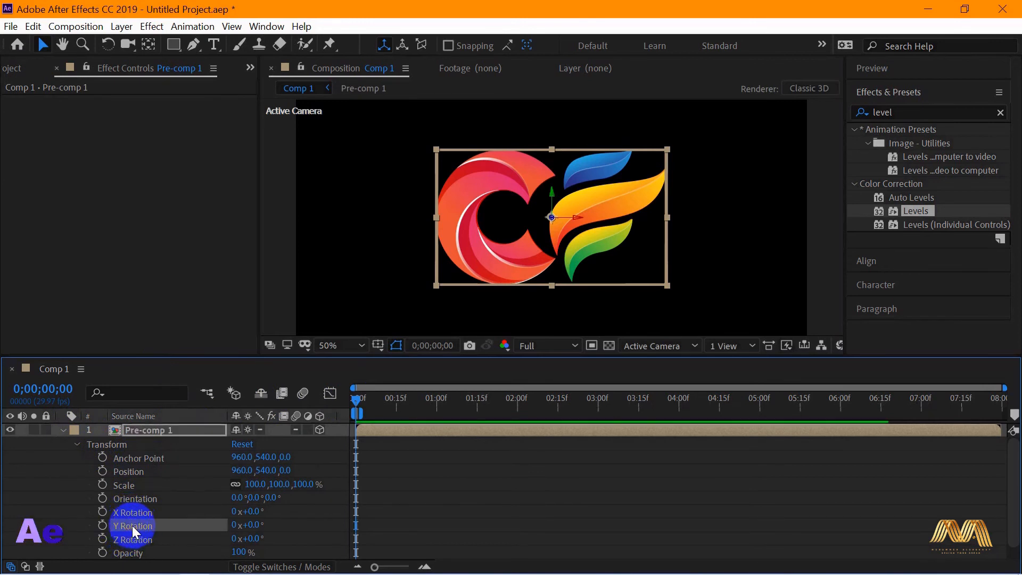
pyautogui.click(103, 526)
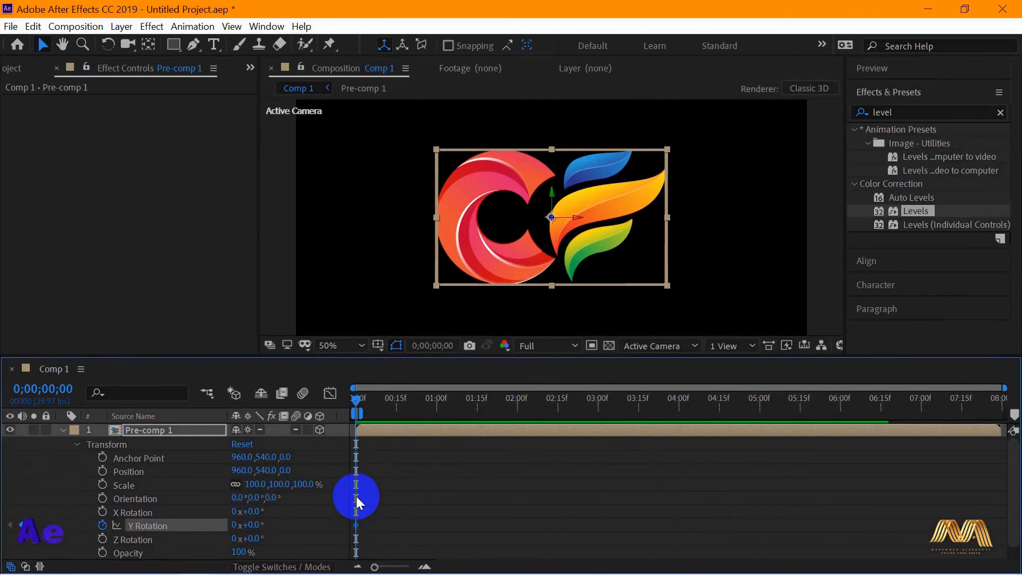
# Step: At 0;00;07;25, set the Y Rotation of Pre-comp 1 to 2 full revolutions (2x+0.0°)
pyautogui.moveTo(356, 397); pyautogui.dragTo(988, 406)
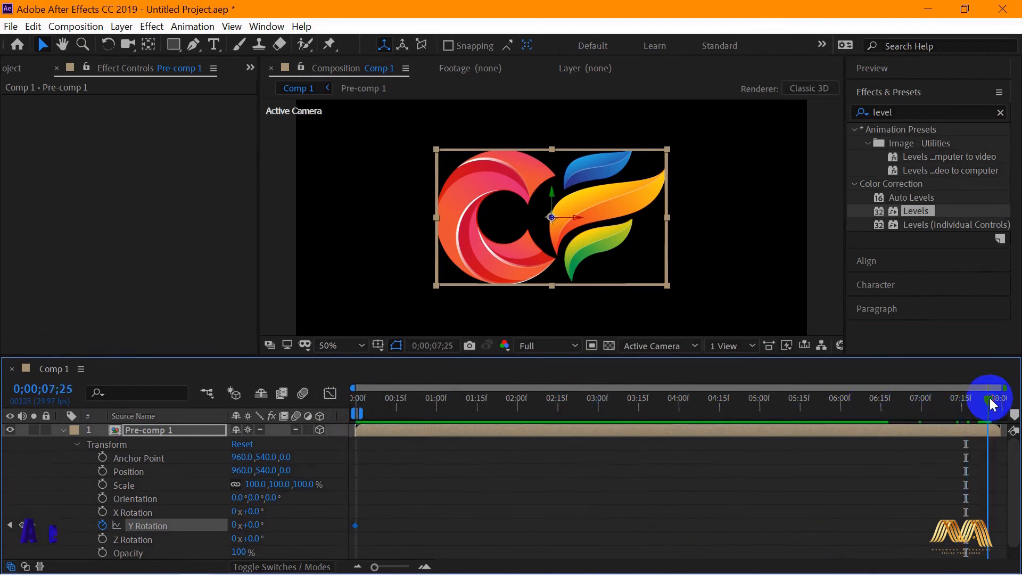
pyautogui.click(248, 525)
pyautogui.write('360')
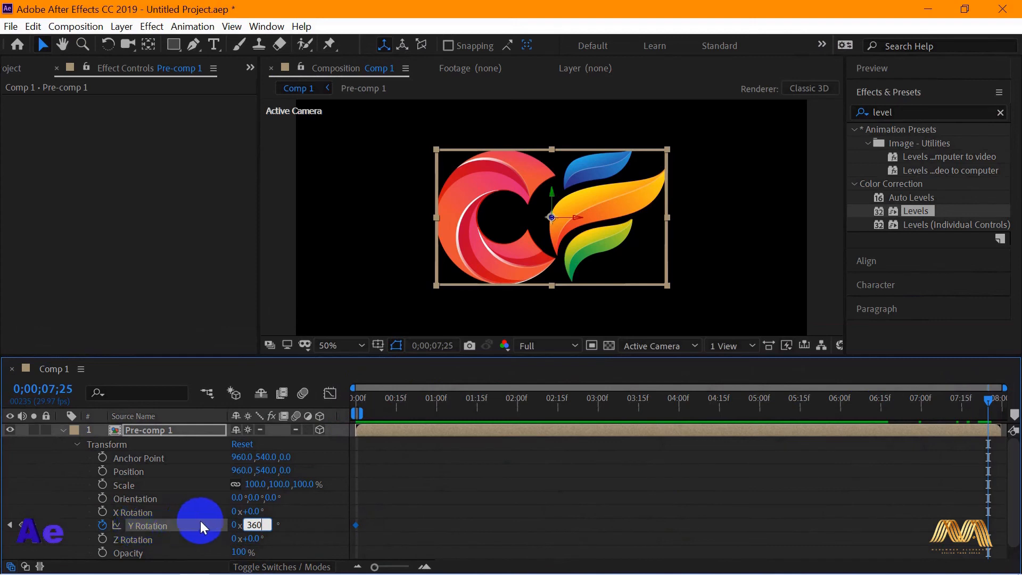
pyautogui.press('Return')
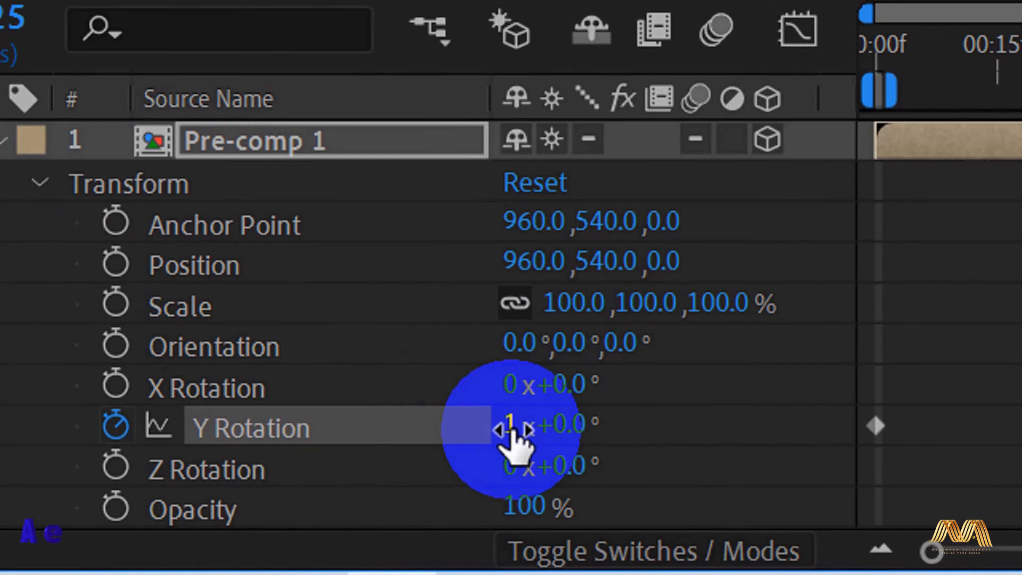
pyautogui.click(512, 429)
pyautogui.write('2')
pyautogui.press('Return')
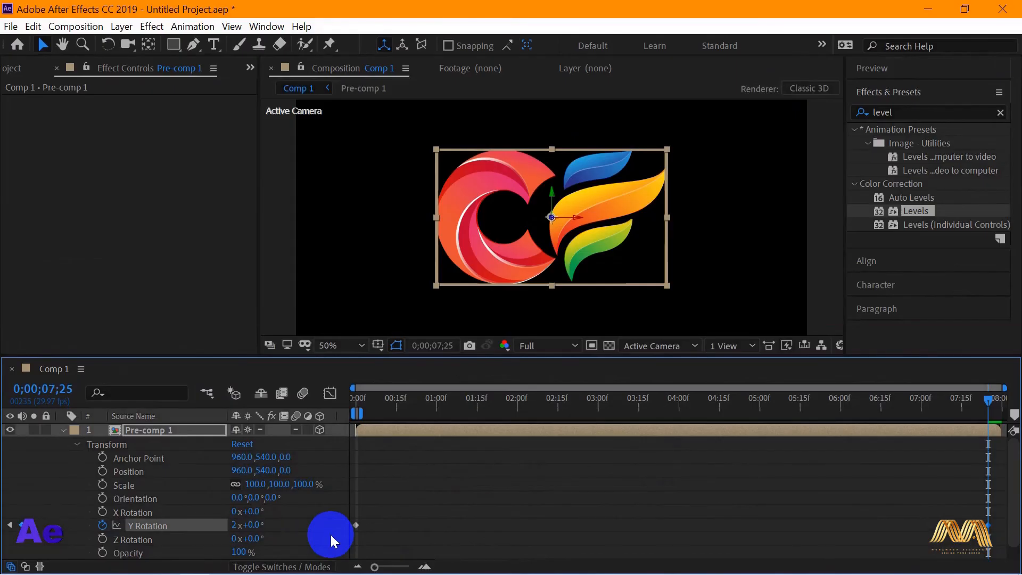
# Step: Apply Easy Ease to both Y Rotation keyframes and preview the spinning logo
pyautogui.rightClick(356, 525)
pyautogui.moveTo(472, 512)
pyautogui.click(607, 416)
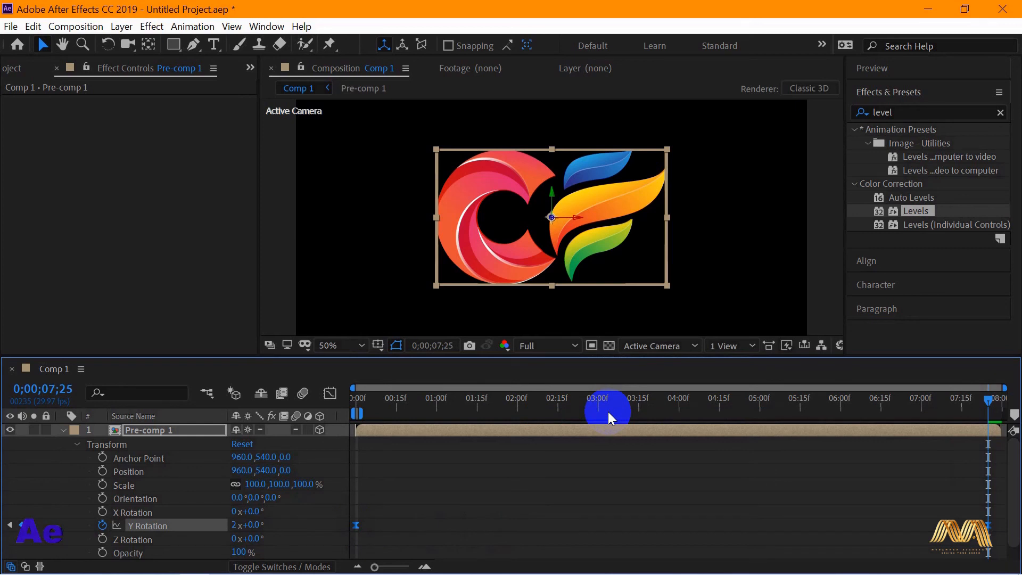
pyautogui.press('space')
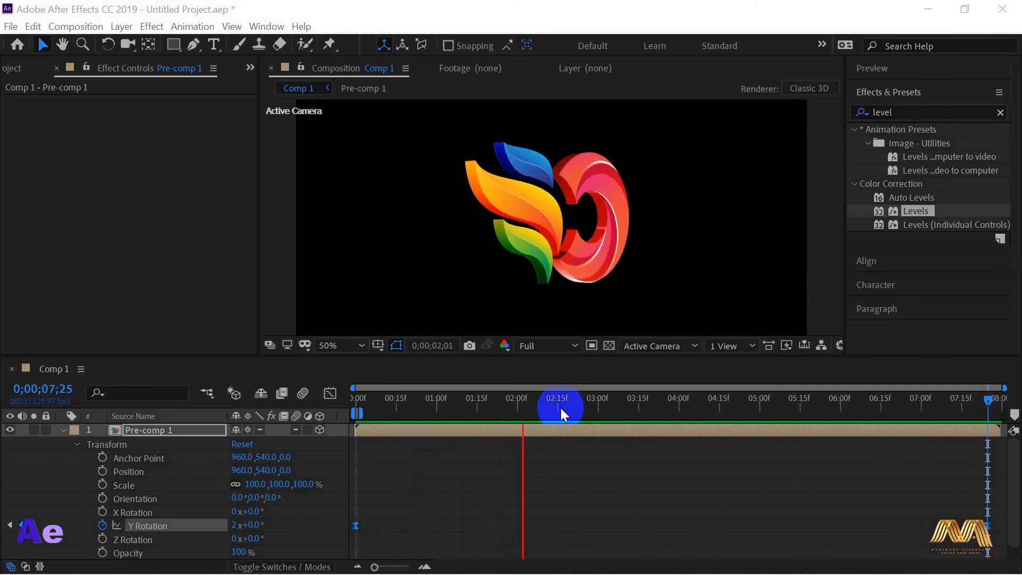
pyautogui.click(548, 426)
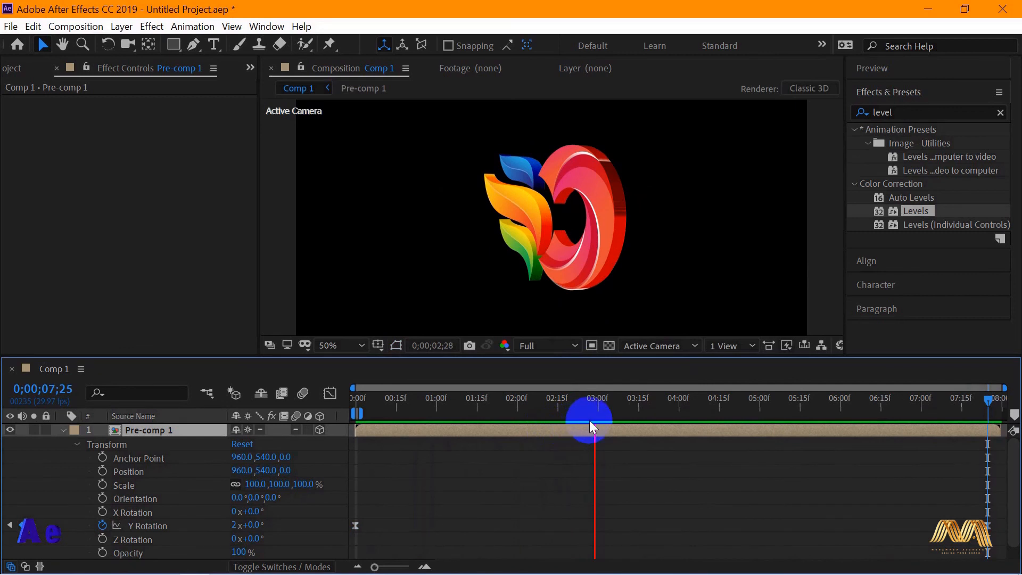
pyautogui.click(544, 280)
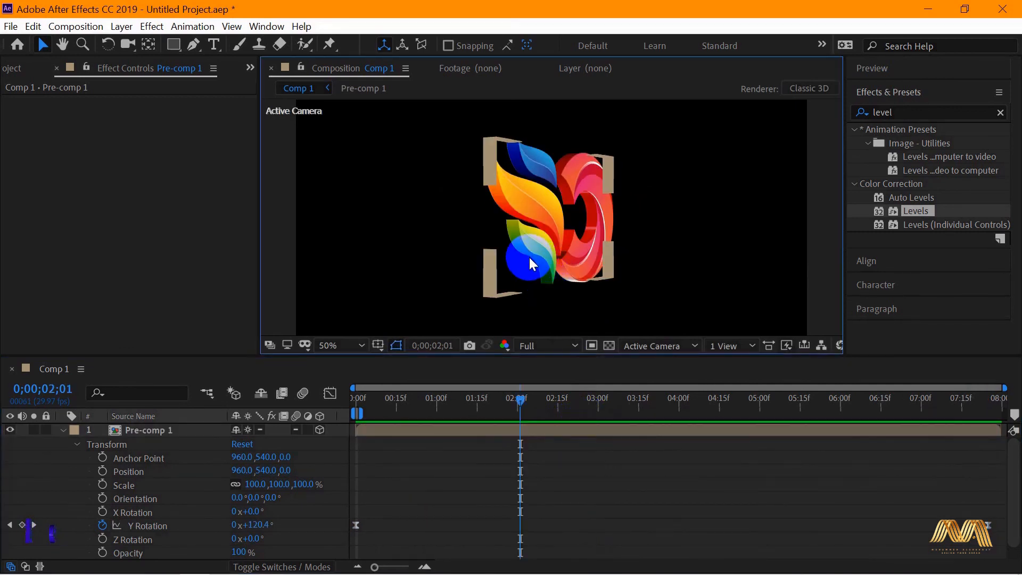